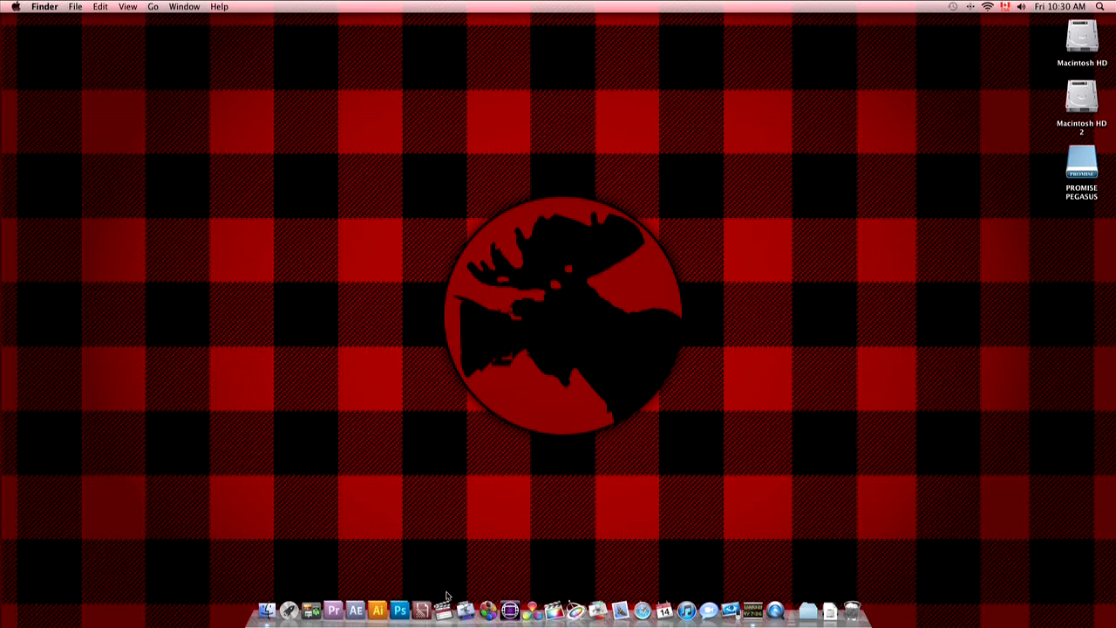
# Open the test_resolve81 project in Final Cut Pro and fit all its clips, including the connected one, in an enlarged timeline.
pyautogui.click(554, 608)
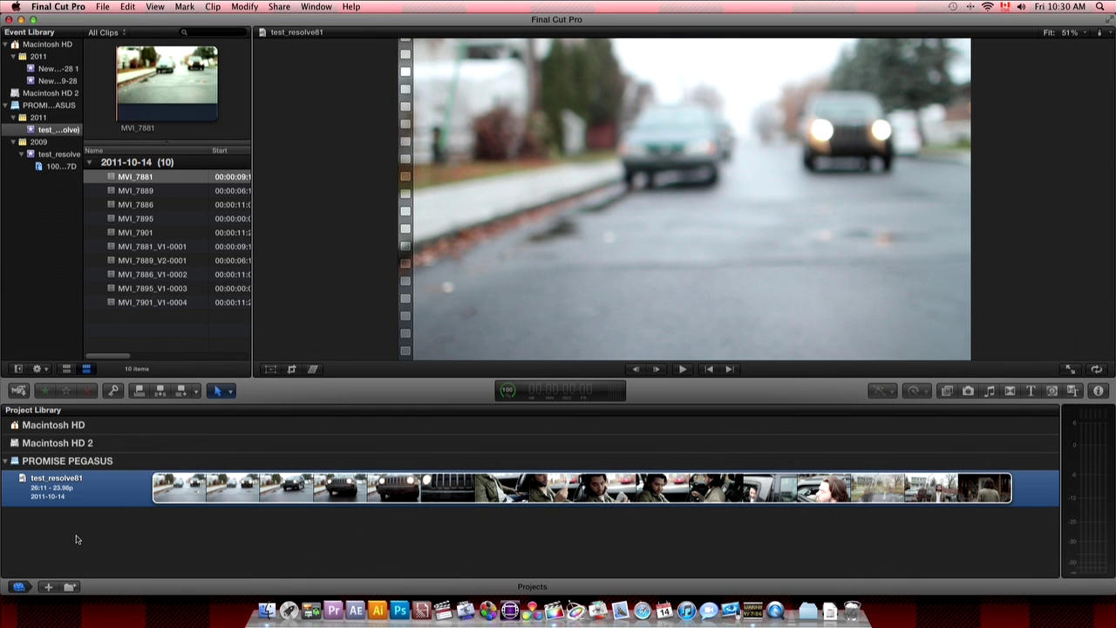
pyautogui.doubleClick(68, 494)
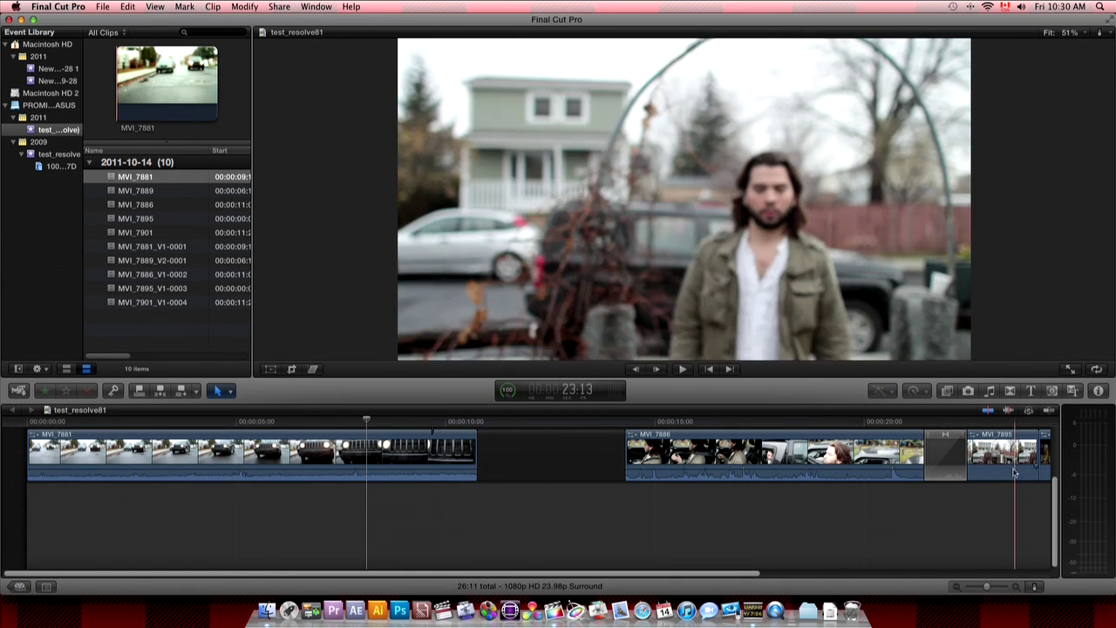
pyautogui.moveTo(1060, 508); pyautogui.dragTo(1062, 409)
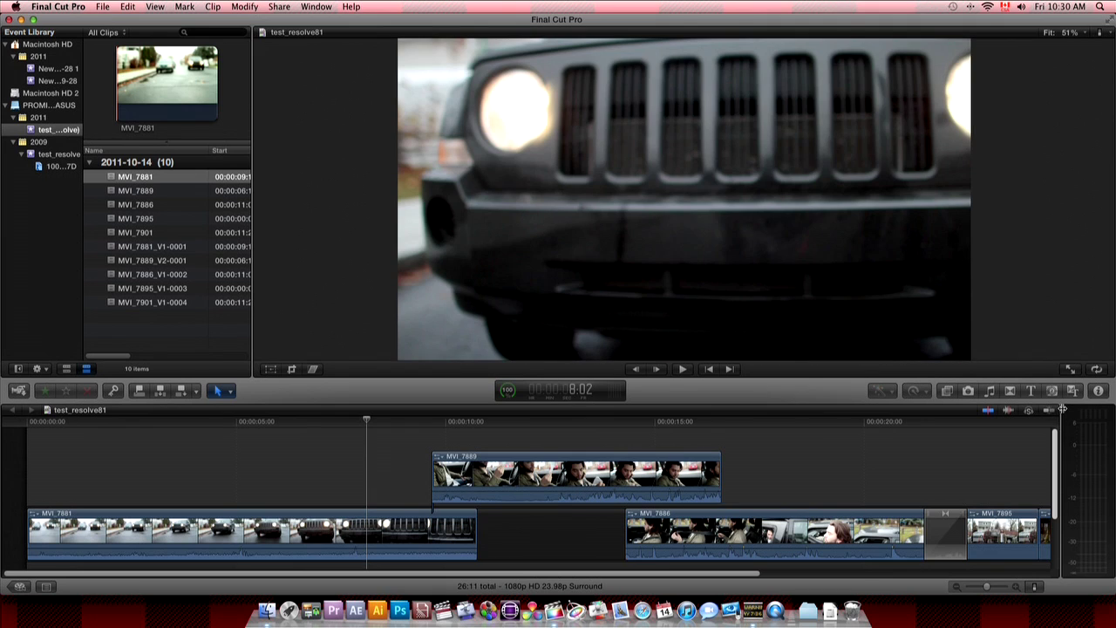
pyautogui.press('super+minus')
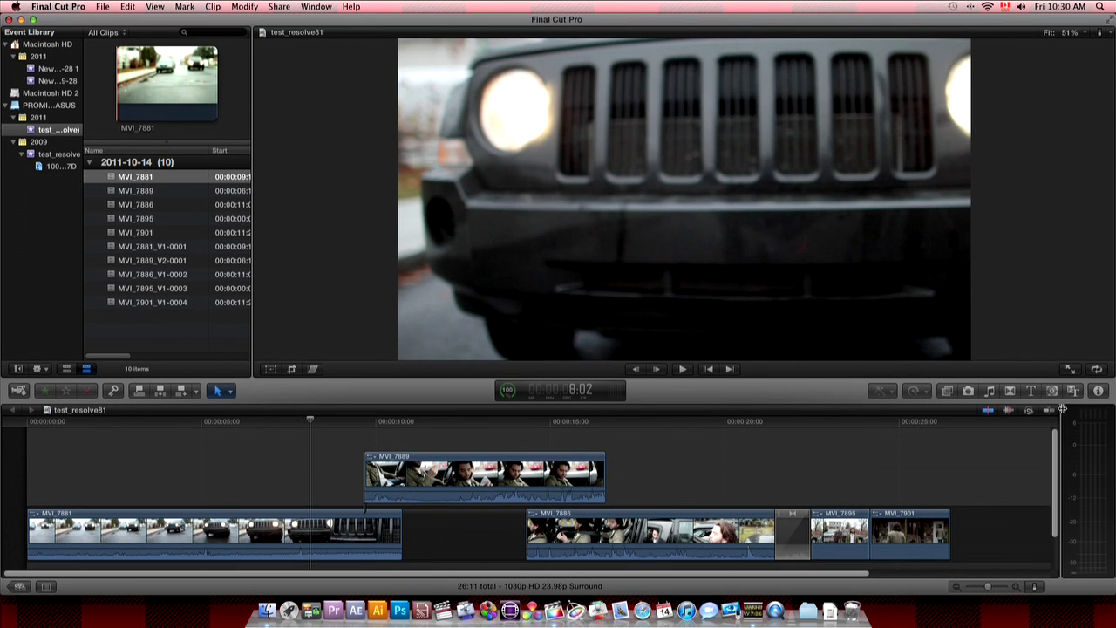
# Apply the 2x Fast retime to the MVI_7881 clip in the timeline and hide its retiming bar.
pyautogui.click(284, 532)
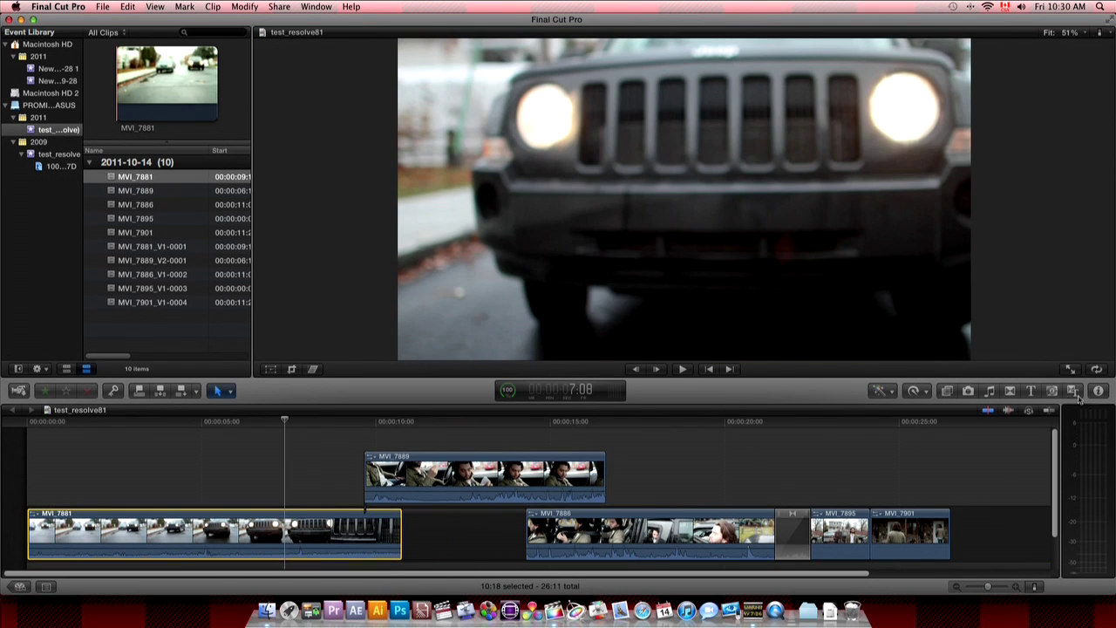
pyautogui.click(926, 394)
pyautogui.moveTo(938, 416)
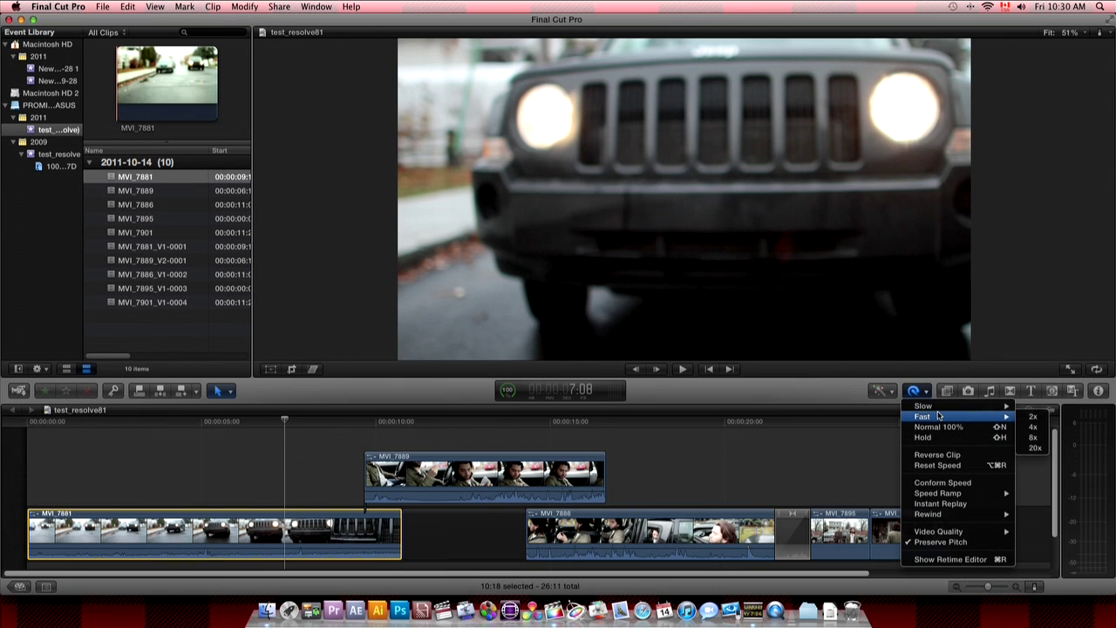
pyautogui.click(1034, 416)
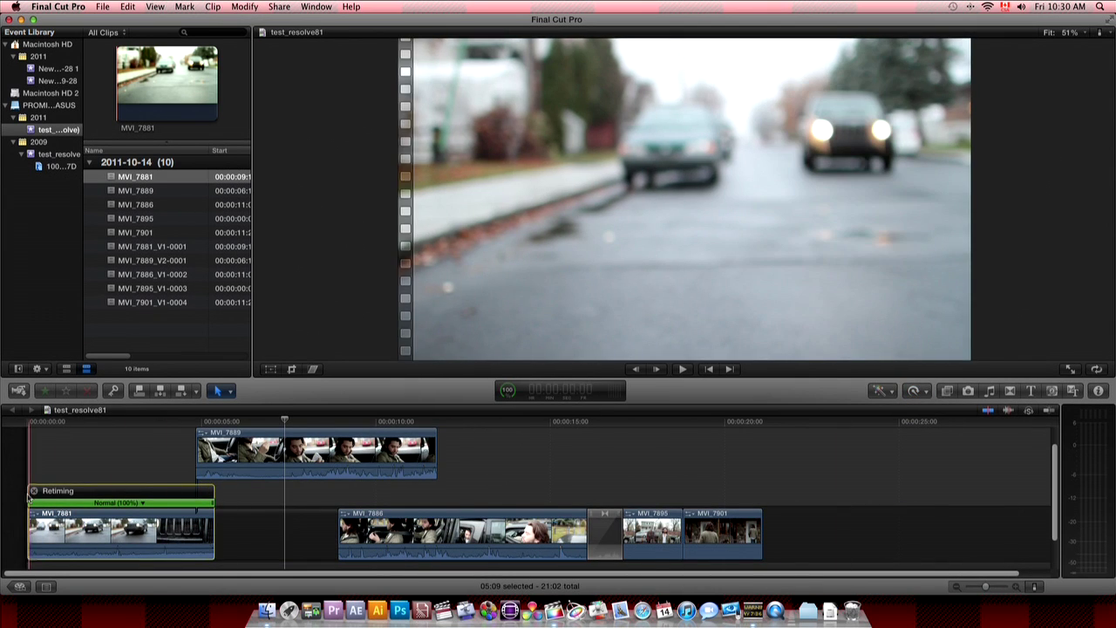
pyautogui.click(35, 492)
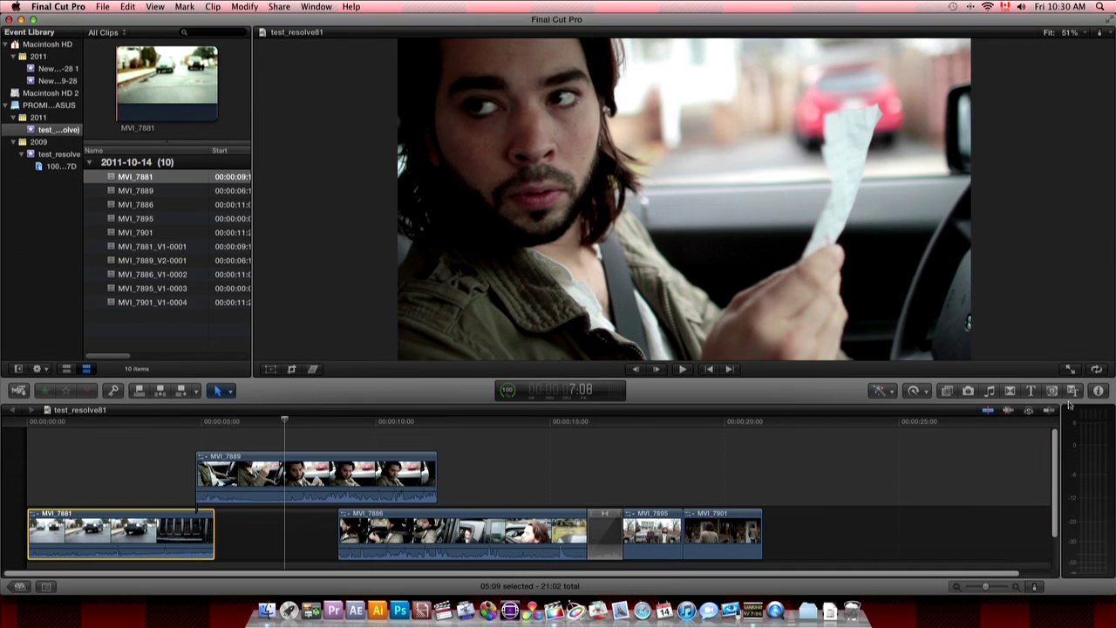
# Apply the Slow 50% retime to the MVI_7881 clip, play back the edit and hide the retiming bar.
pyautogui.click(928, 391)
pyautogui.moveTo(928, 412)
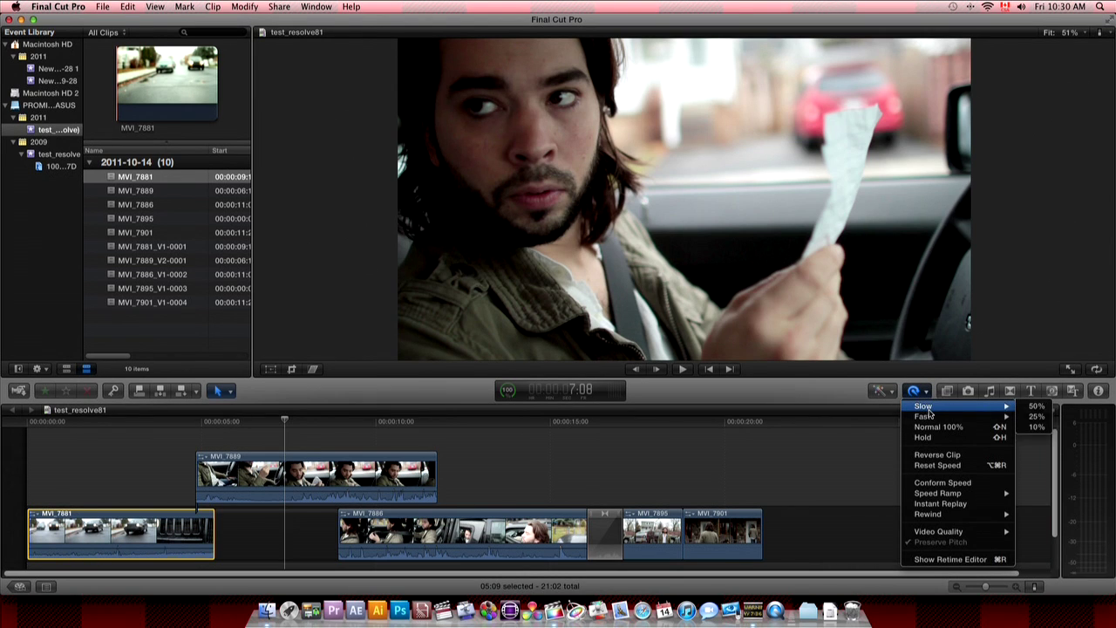
pyautogui.click(1035, 407)
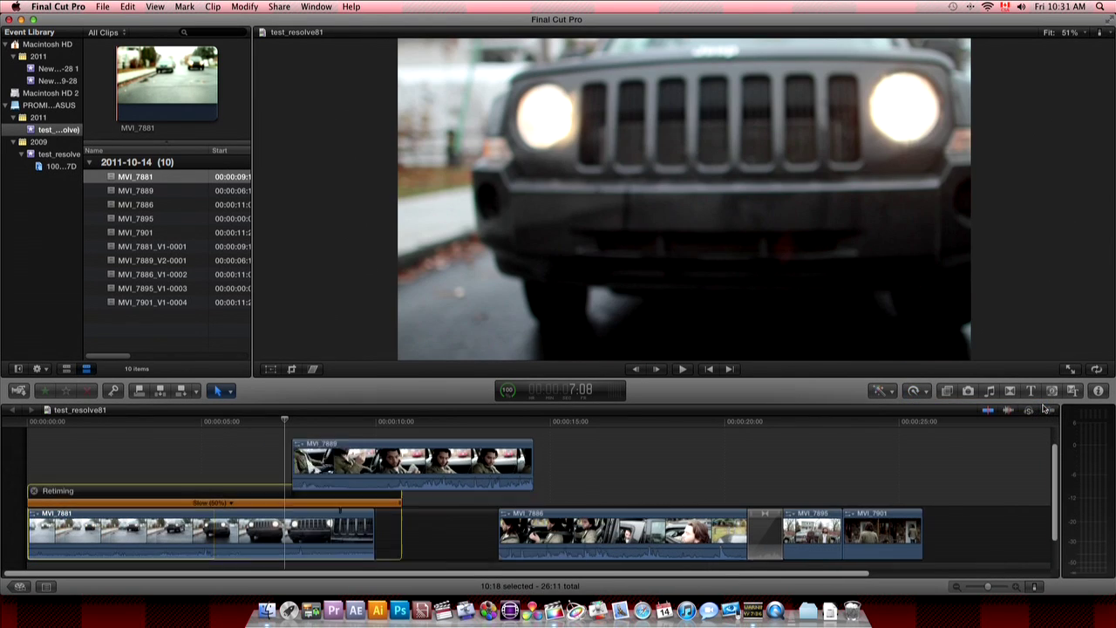
pyautogui.moveTo(33, 415); pyautogui.dragTo(259, 448)
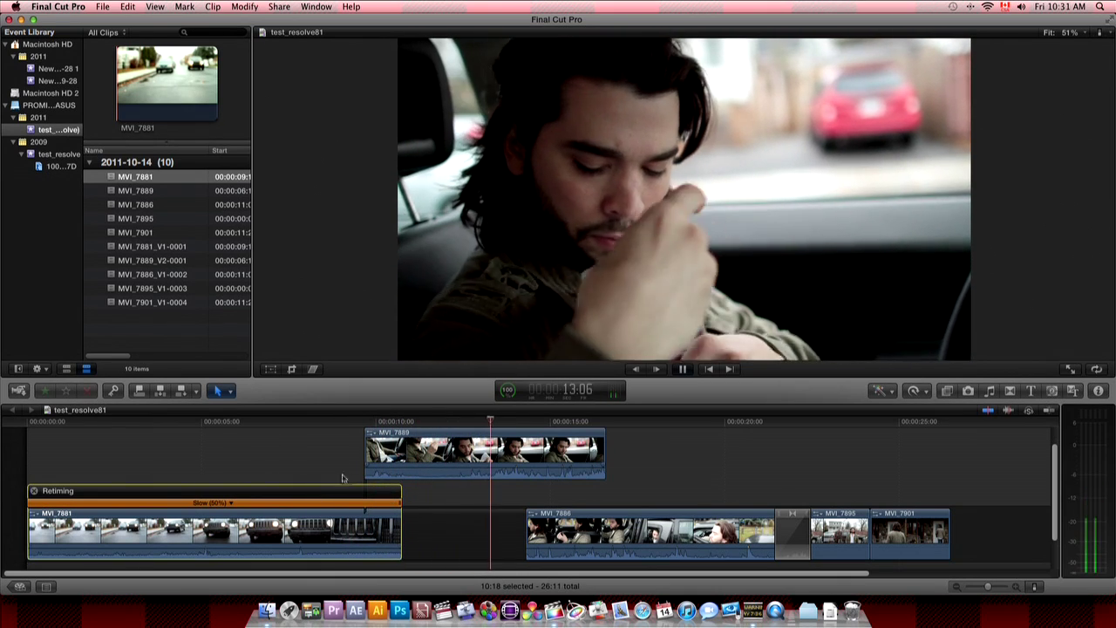
pyautogui.press('space')
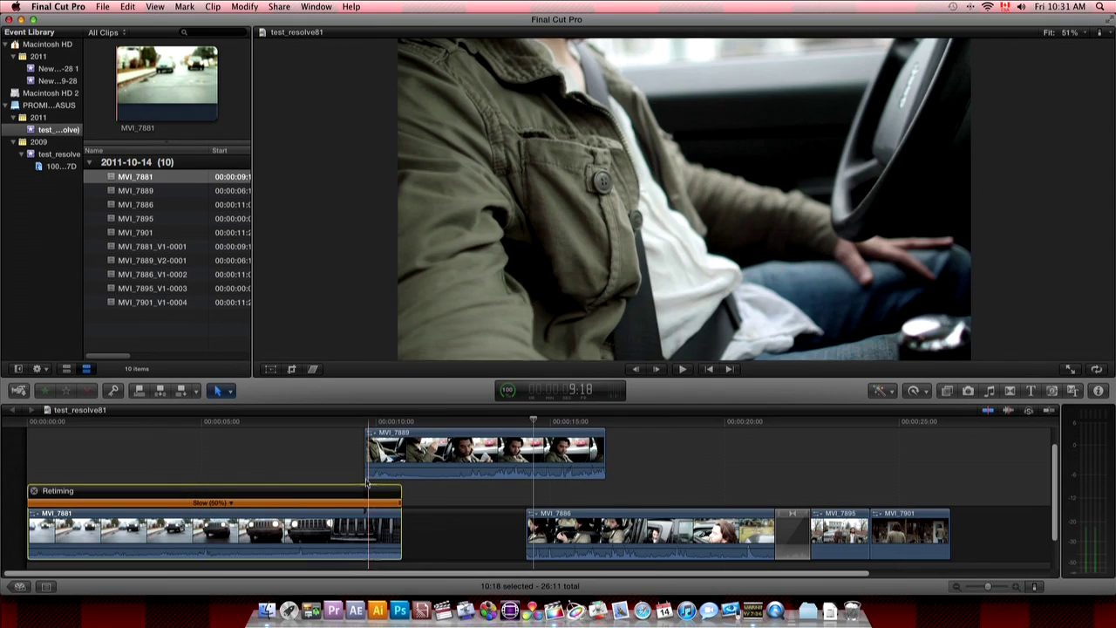
pyautogui.click(34, 490)
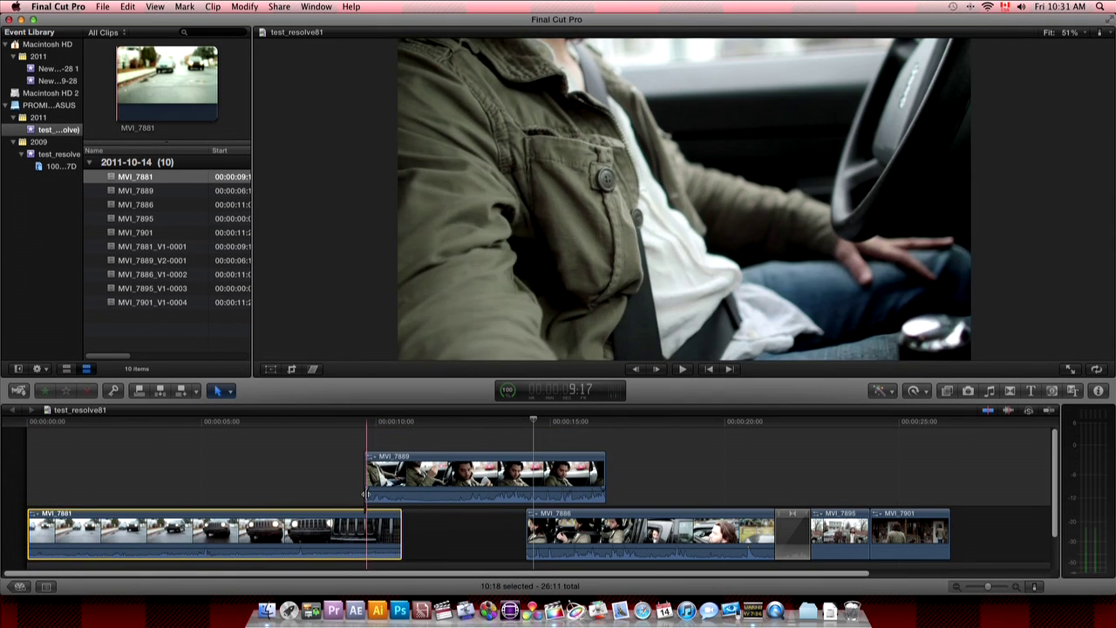
# Play the timeline from the MVI_7886 clip to the end and review the connected MVI_7889 clip and the transition.
pyautogui.click(576, 541)
pyautogui.press('space')
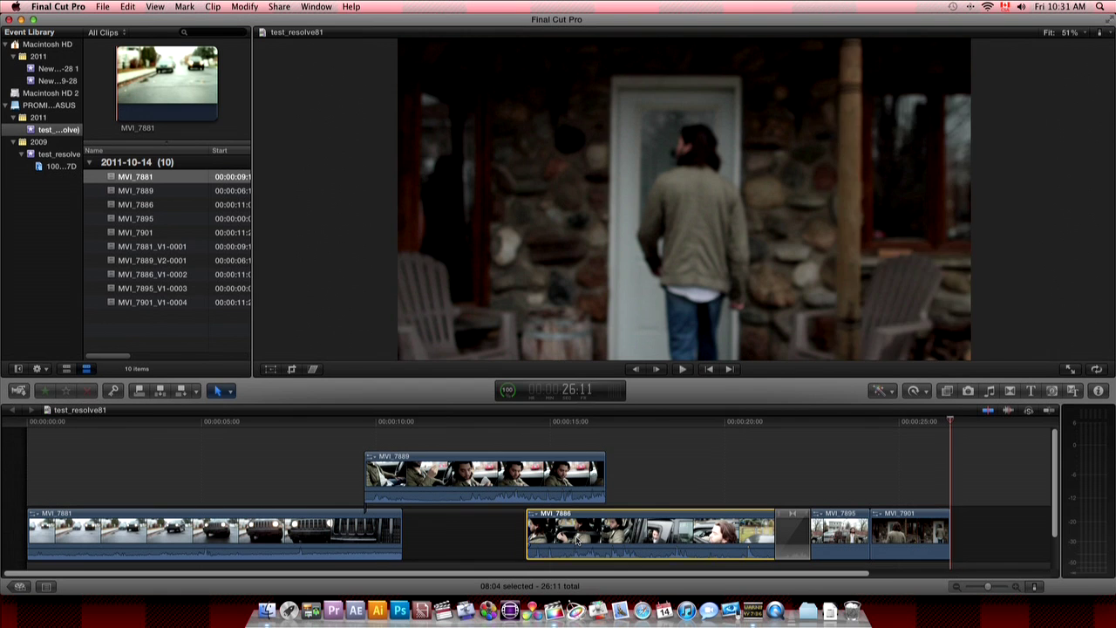
pyautogui.click(480, 480)
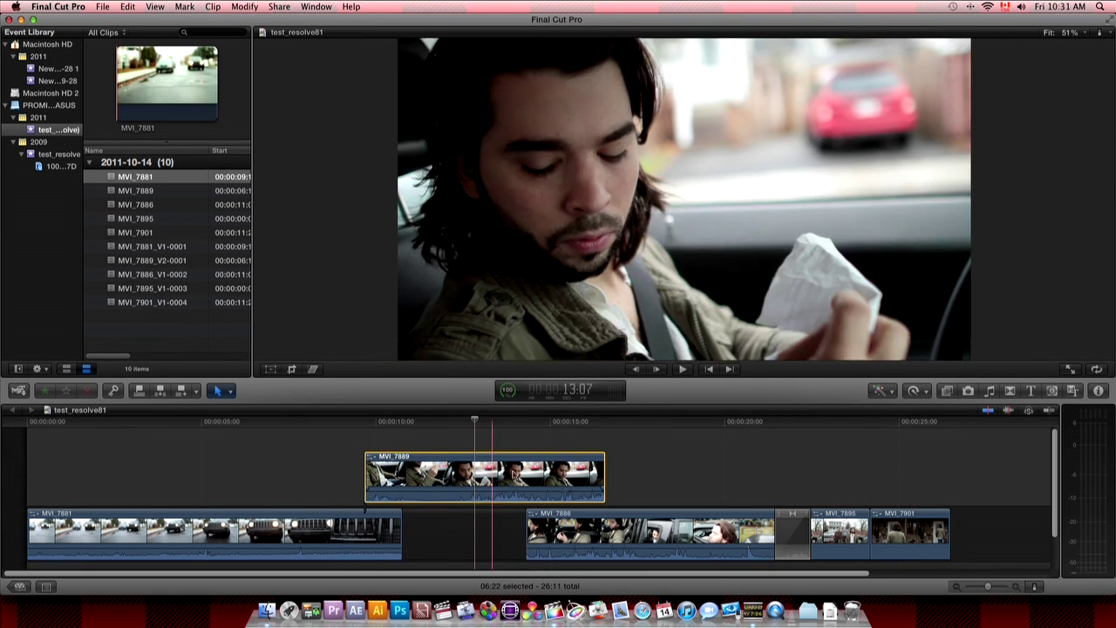
pyautogui.click(799, 546)
pyautogui.click(745, 470)
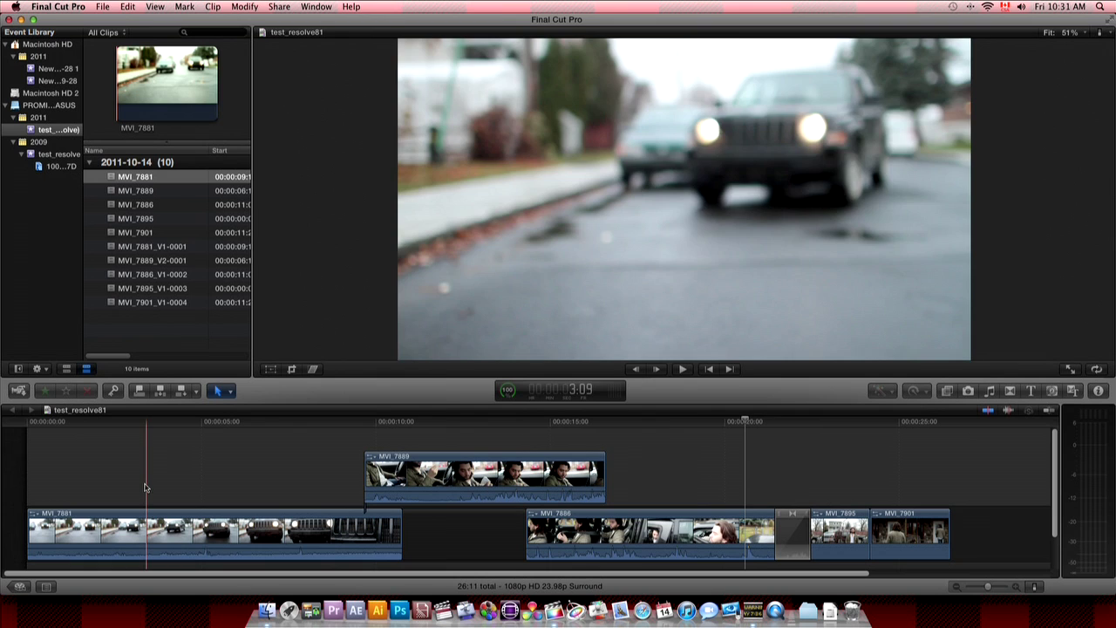
# Export the test_resolve81 project as XML named test_resolve81_FCPX in the test_resolve folder, replacing the existing file.
pyautogui.click(19, 587)
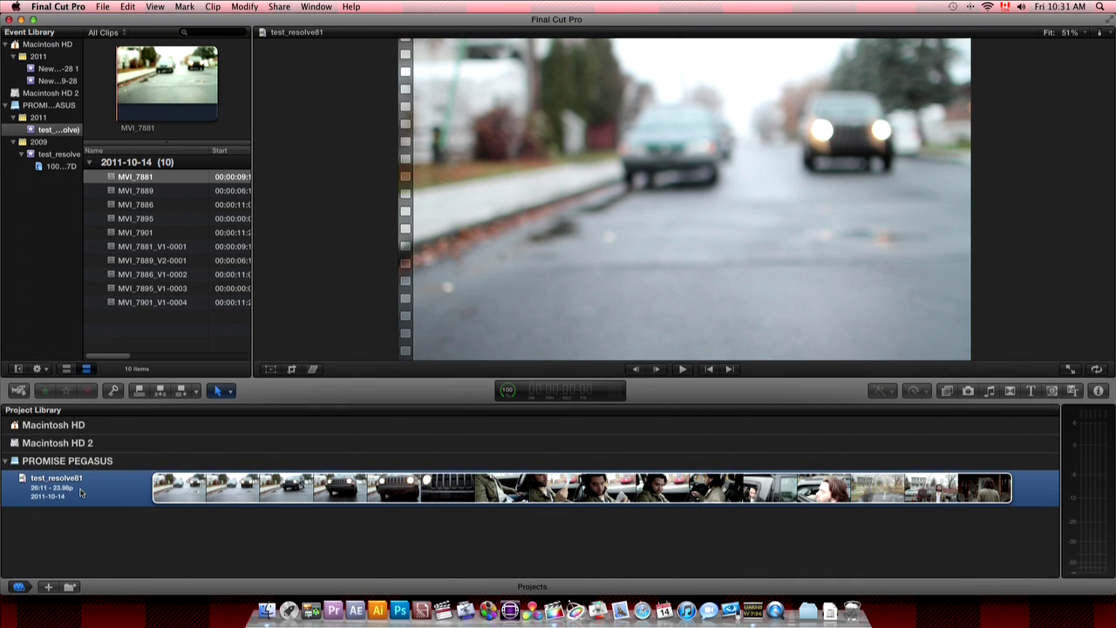
pyautogui.click(103, 6)
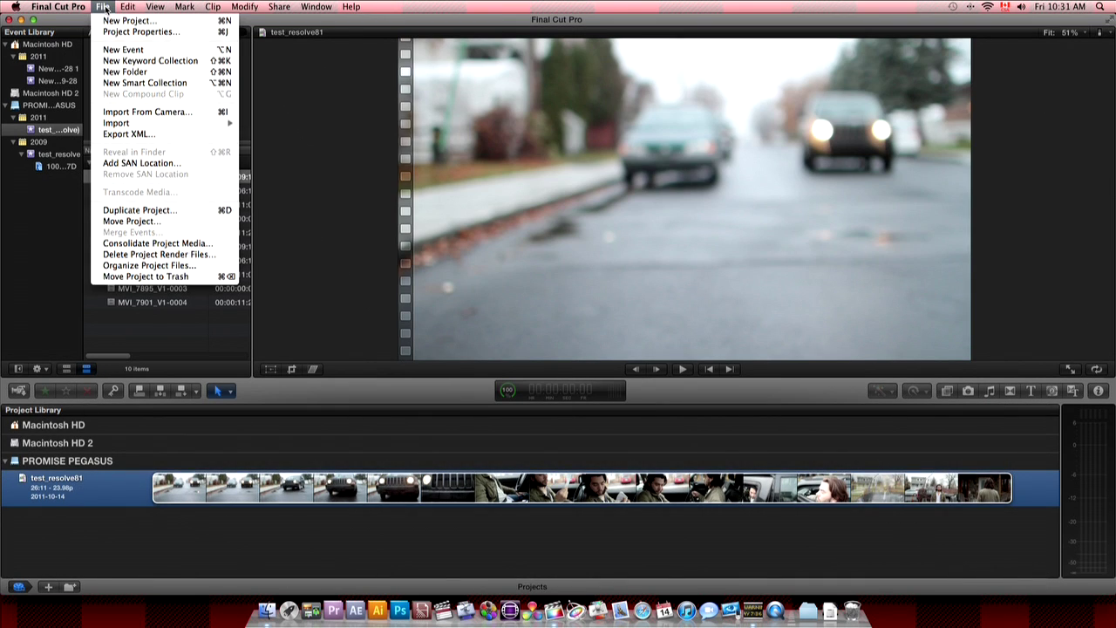
pyautogui.click(127, 134)
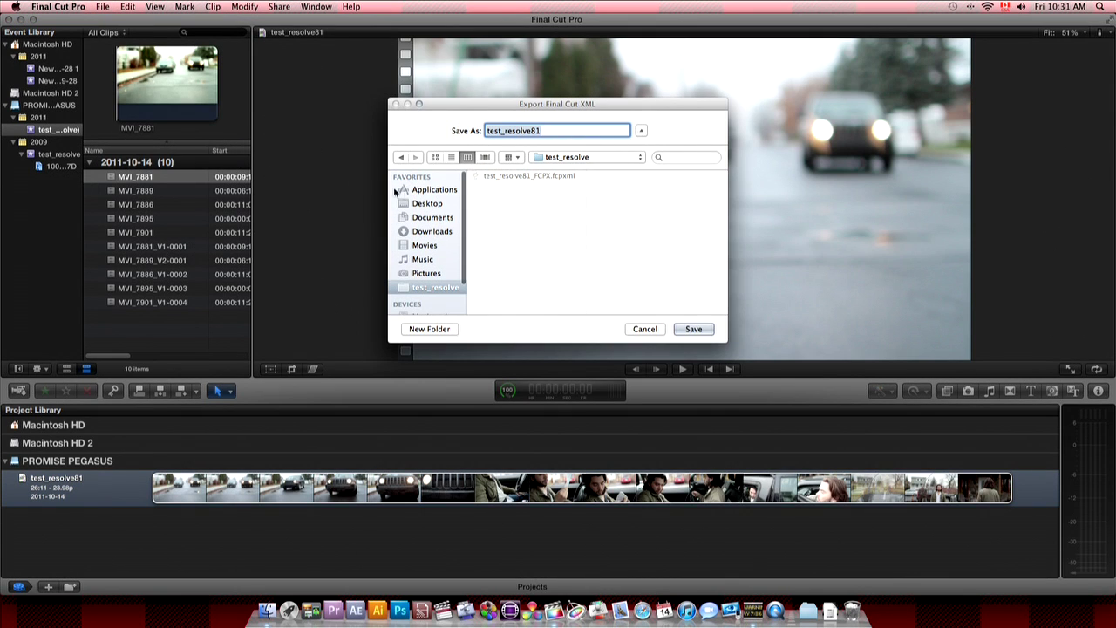
pyautogui.click(504, 177)
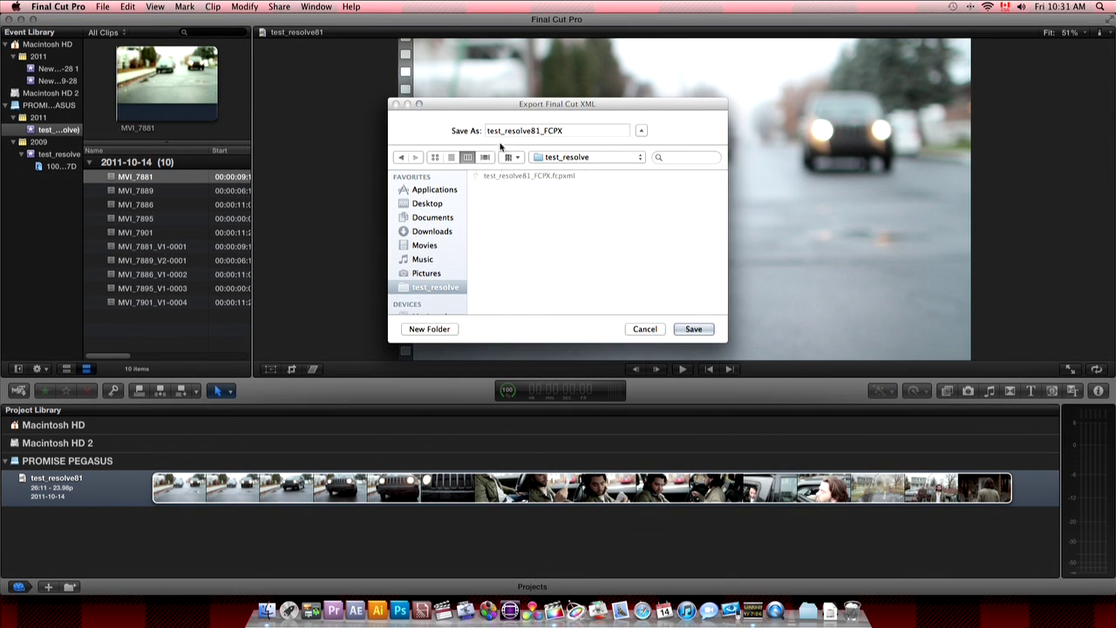
pyautogui.click(573, 131)
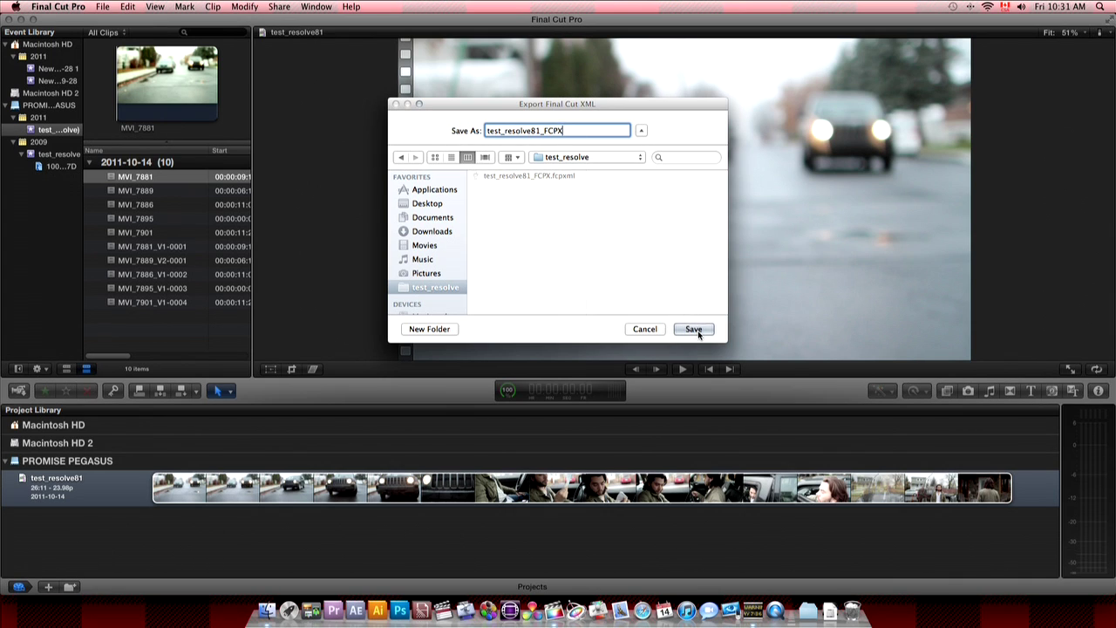
pyautogui.click(695, 330)
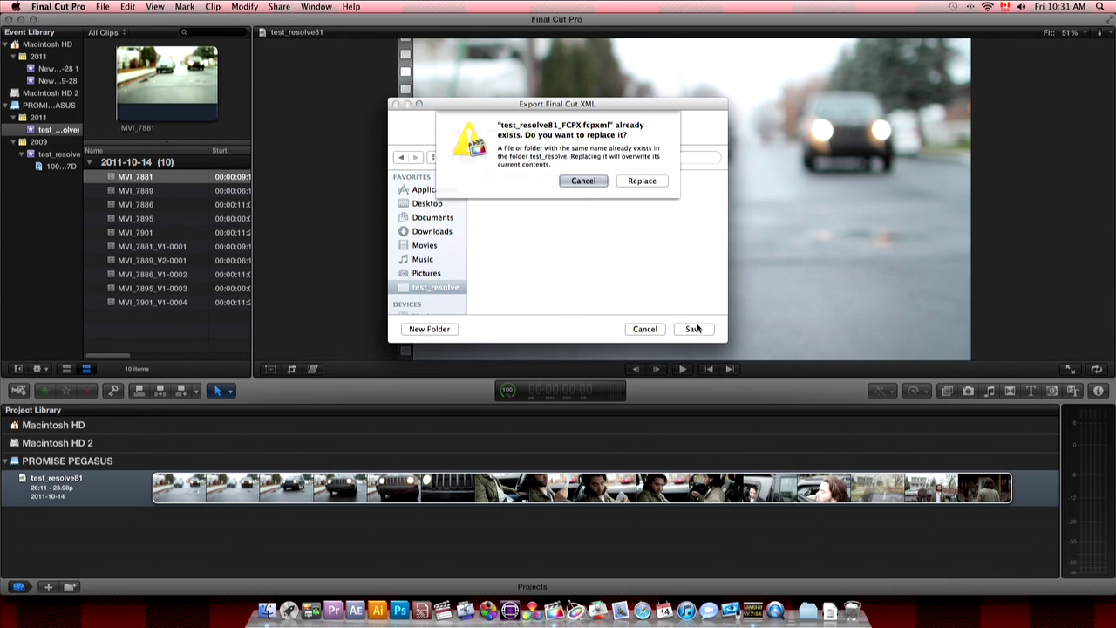
pyautogui.click(653, 181)
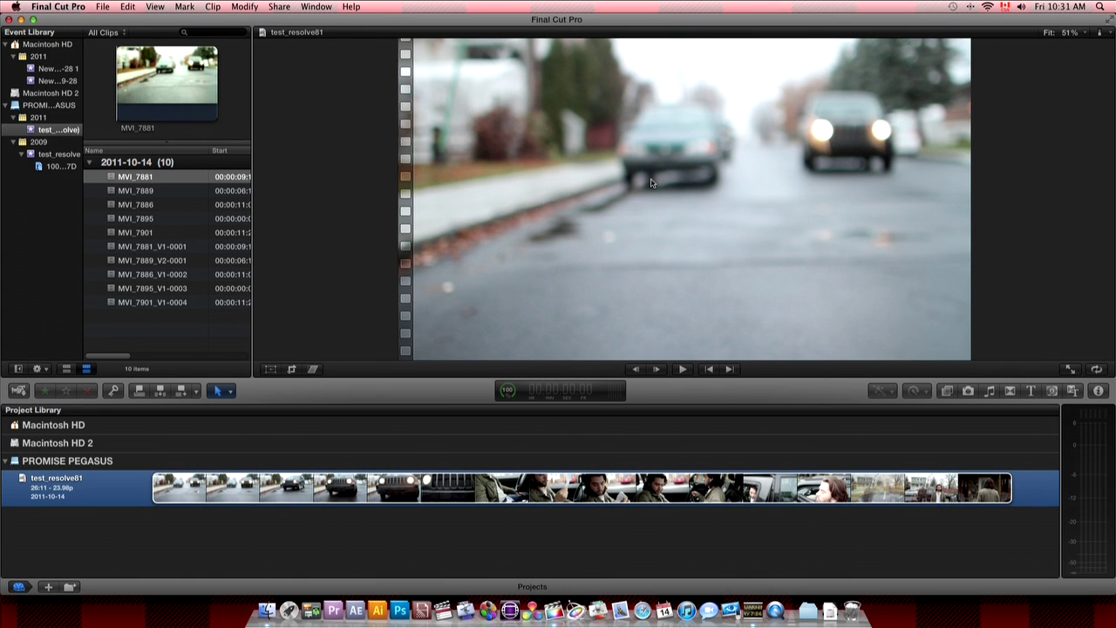
# Quit Final Cut Pro, launch DaVinci Resolve and log in with the personal user account listed after guest.
pyautogui.press('super+q')
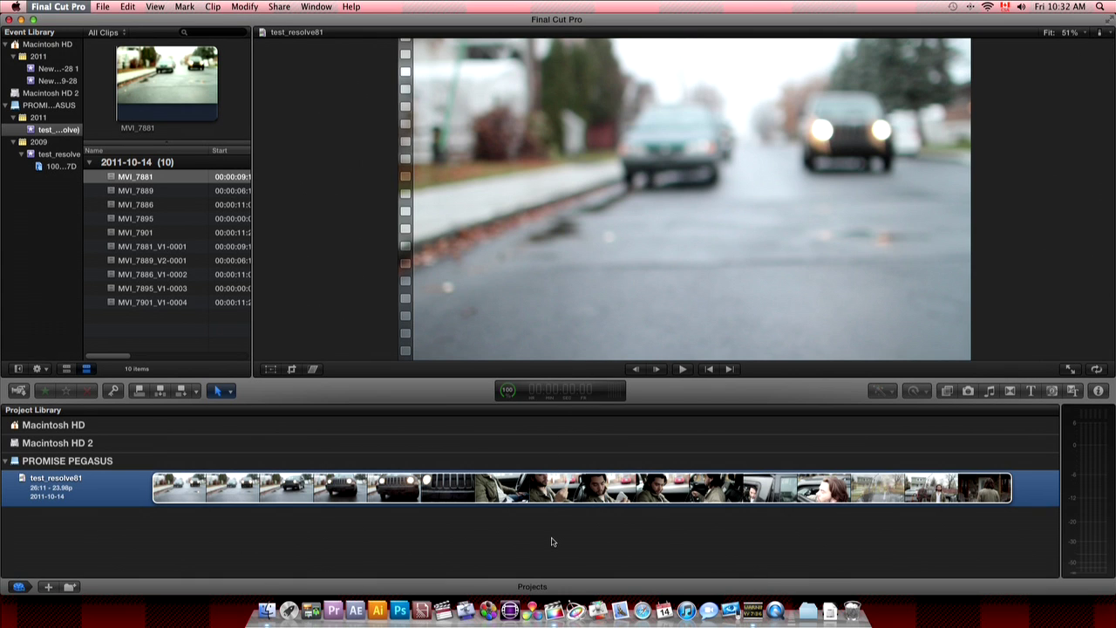
pyautogui.click(530, 612)
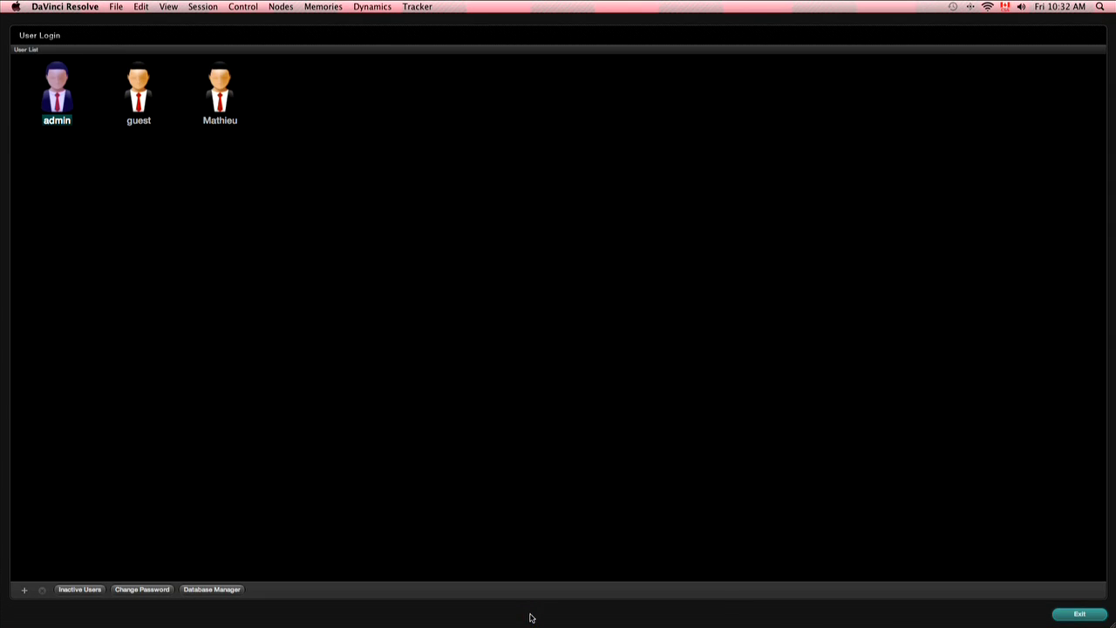
pyautogui.doubleClick(223, 85)
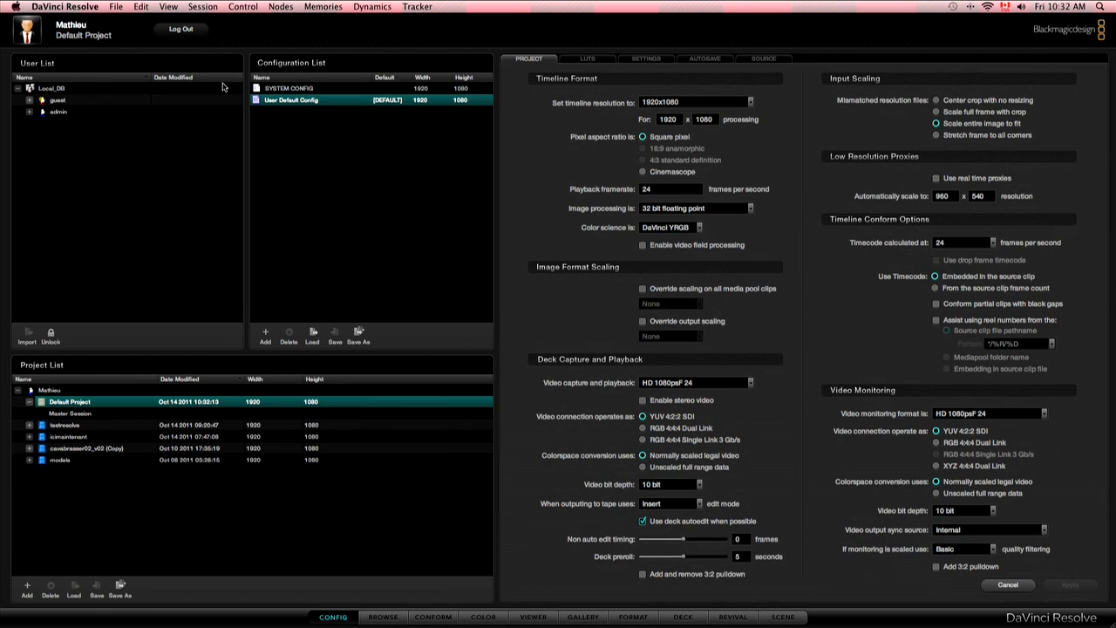
# Load test_resolve81_FCPX.fcpxml from the test_resolve folder on the Conform page, accepting the default XML import settings.
pyautogui.click(425, 618)
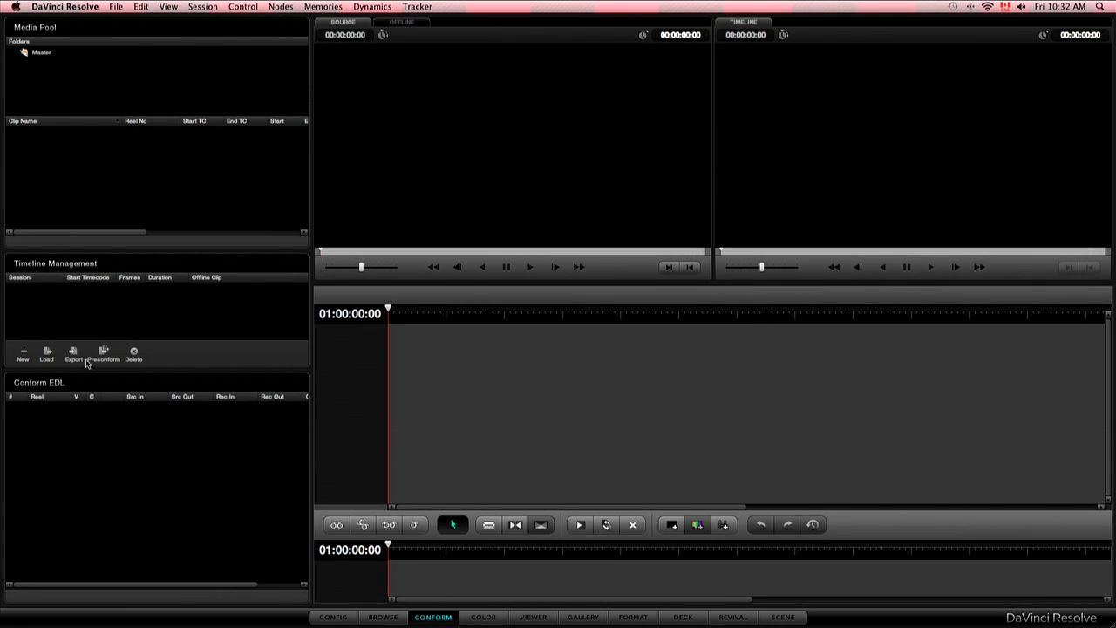
pyautogui.click(48, 353)
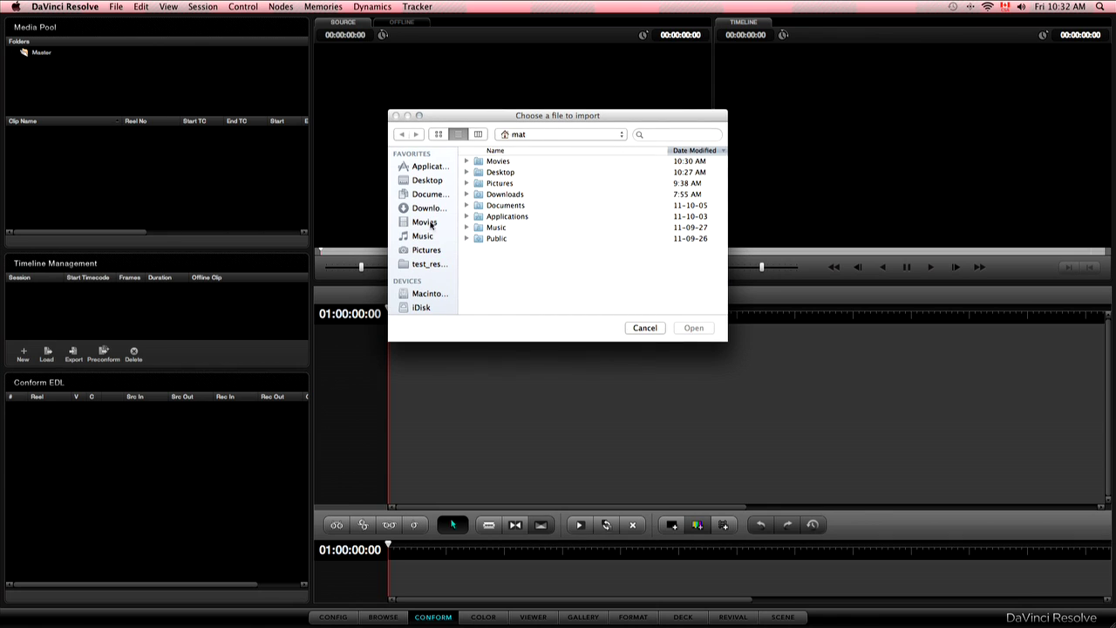
pyautogui.click(434, 263)
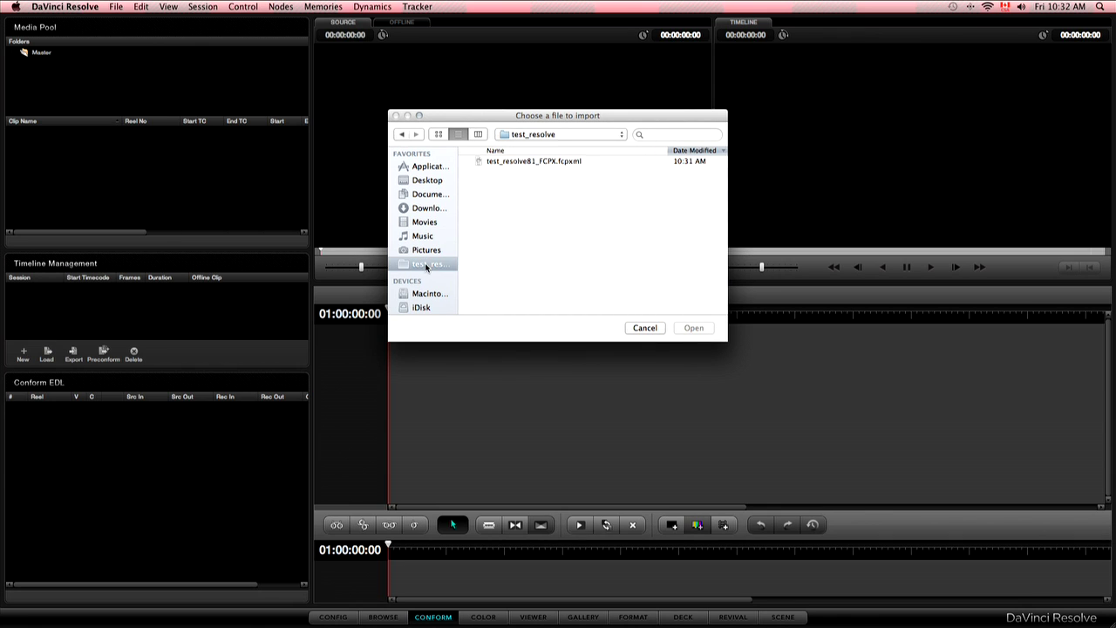
pyautogui.click(512, 163)
pyautogui.click(703, 326)
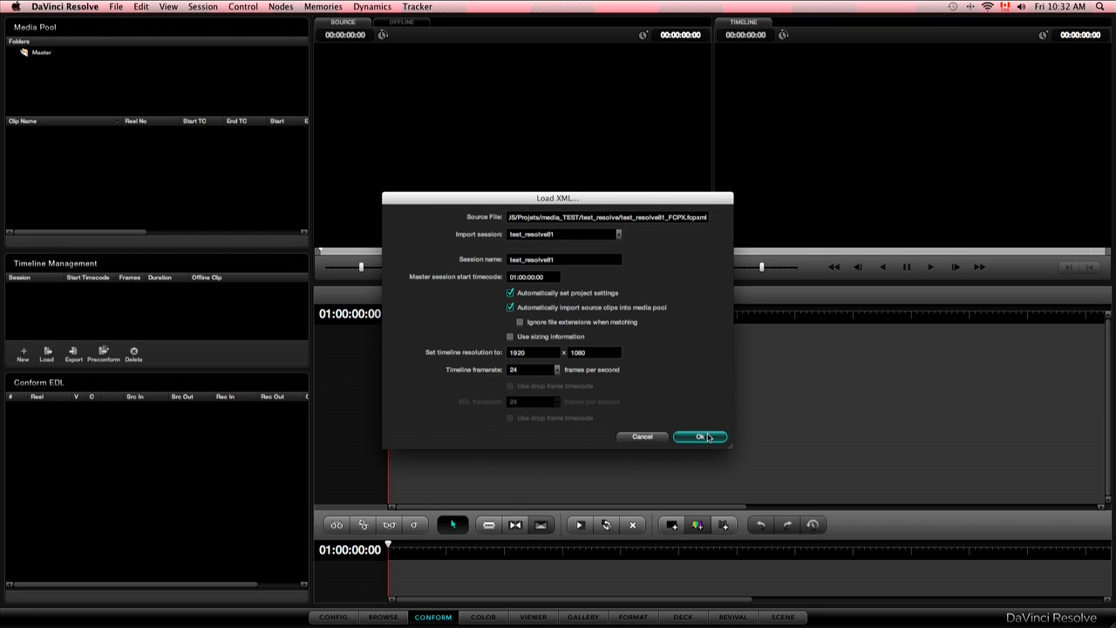
pyautogui.click(702, 436)
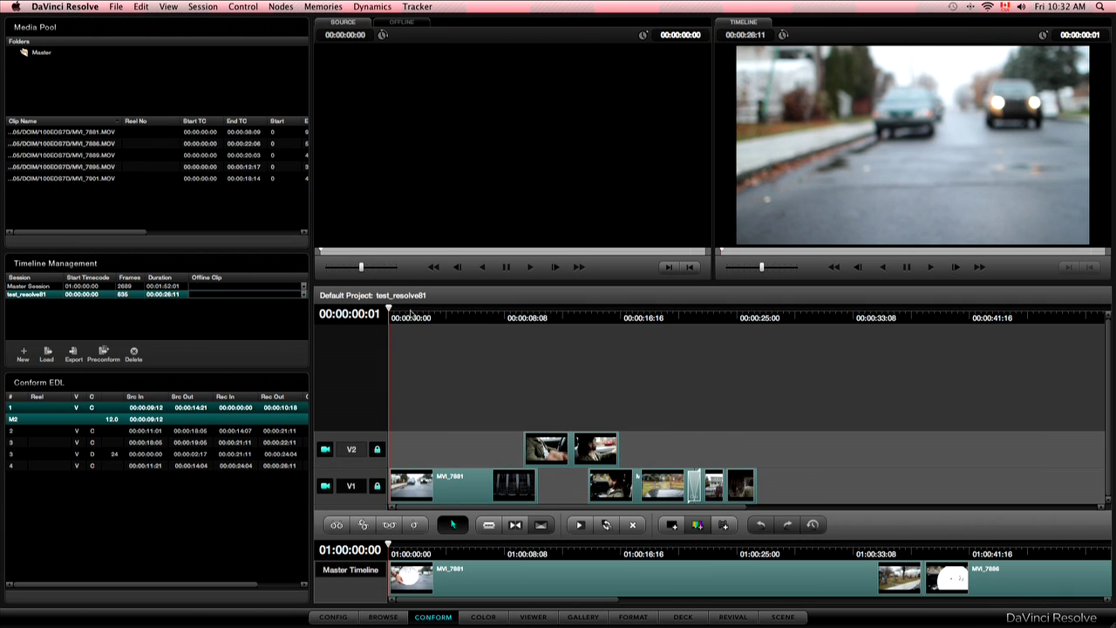
# Play the conformed timeline through to the end, and select the first clip on the Color page.
pyautogui.press('space')
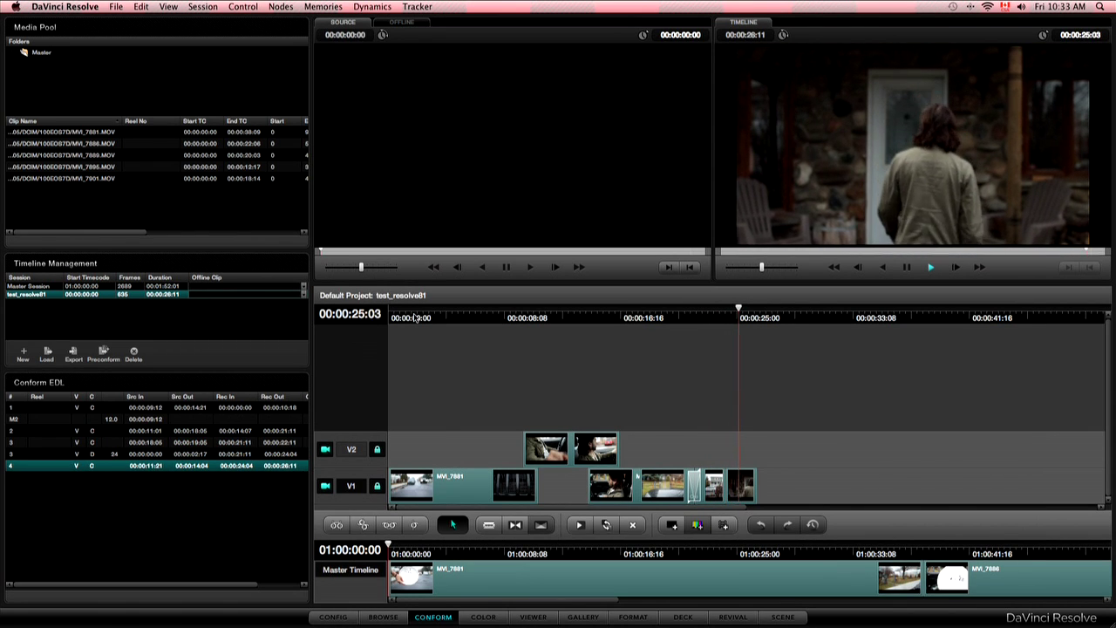
pyautogui.press('space')
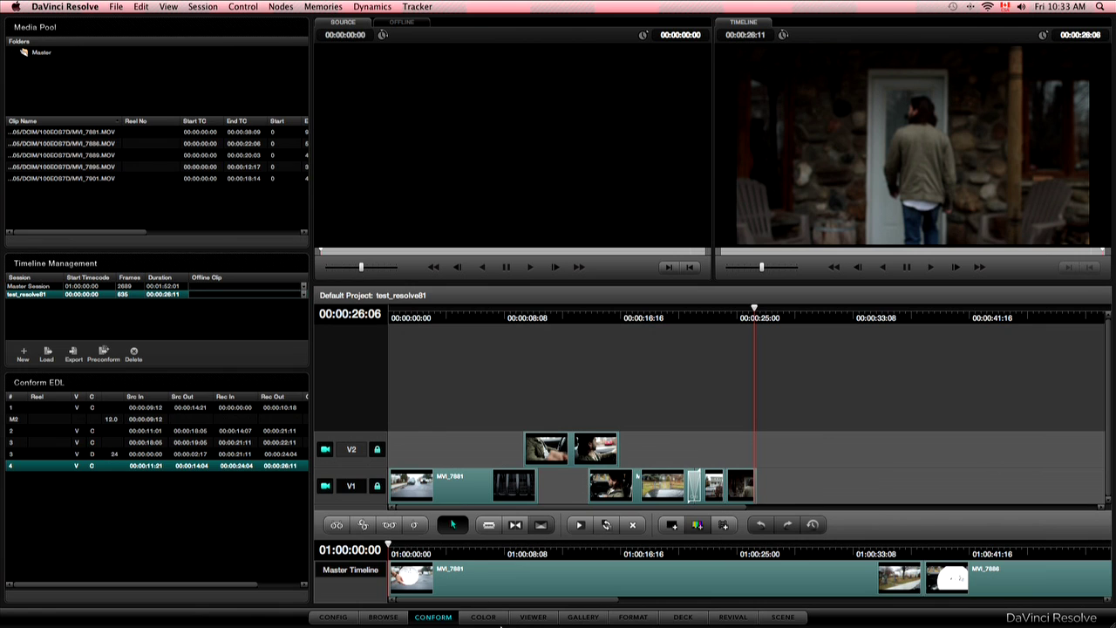
pyautogui.click(480, 617)
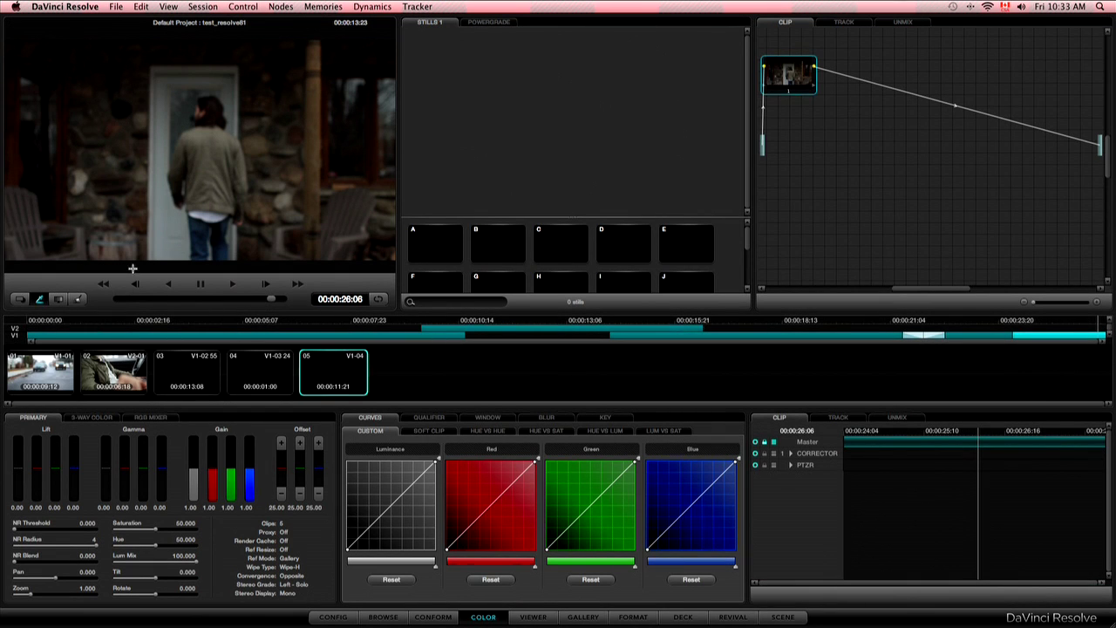
pyautogui.click(32, 373)
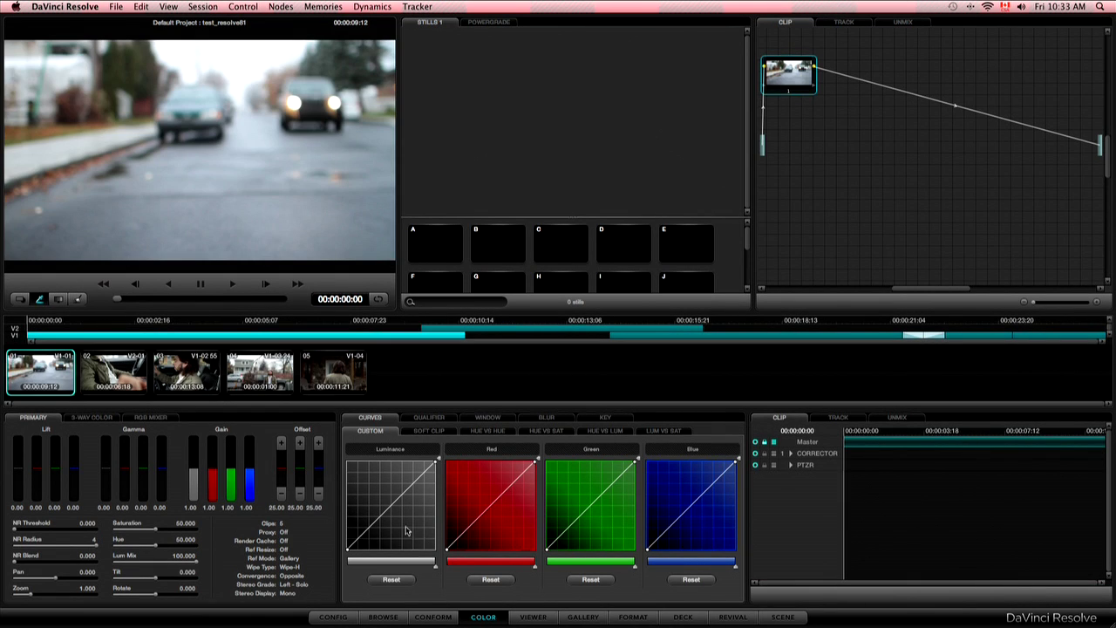
# Grade the first clip with a gentle S-shaped contrast curve and warm its gain highlights by lowering blue.
pyautogui.click(364, 535)
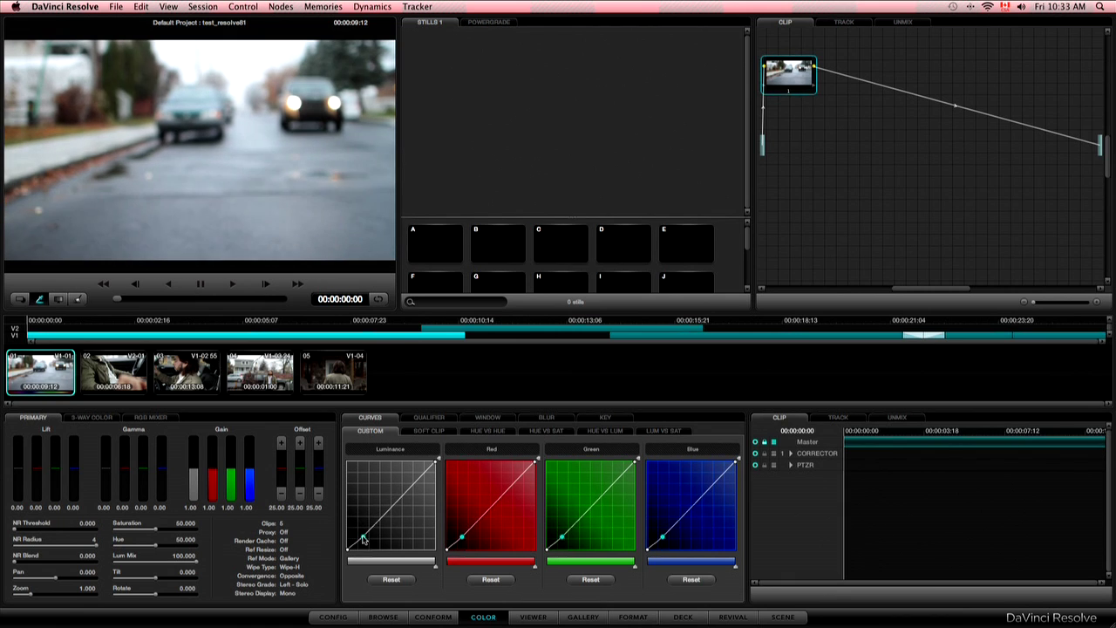
pyautogui.moveTo(427, 471); pyautogui.dragTo(417, 476)
pyautogui.click(85, 417)
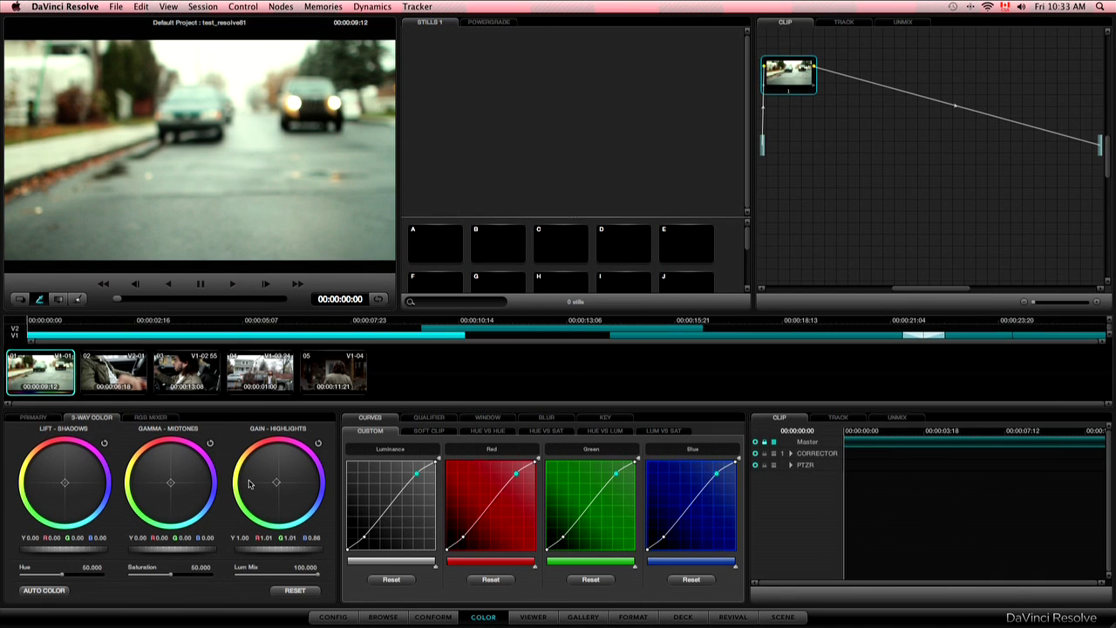
# Apply the first clip's grade to the remaining clips, 02 to 05, one after another.
pyautogui.click(124, 372)
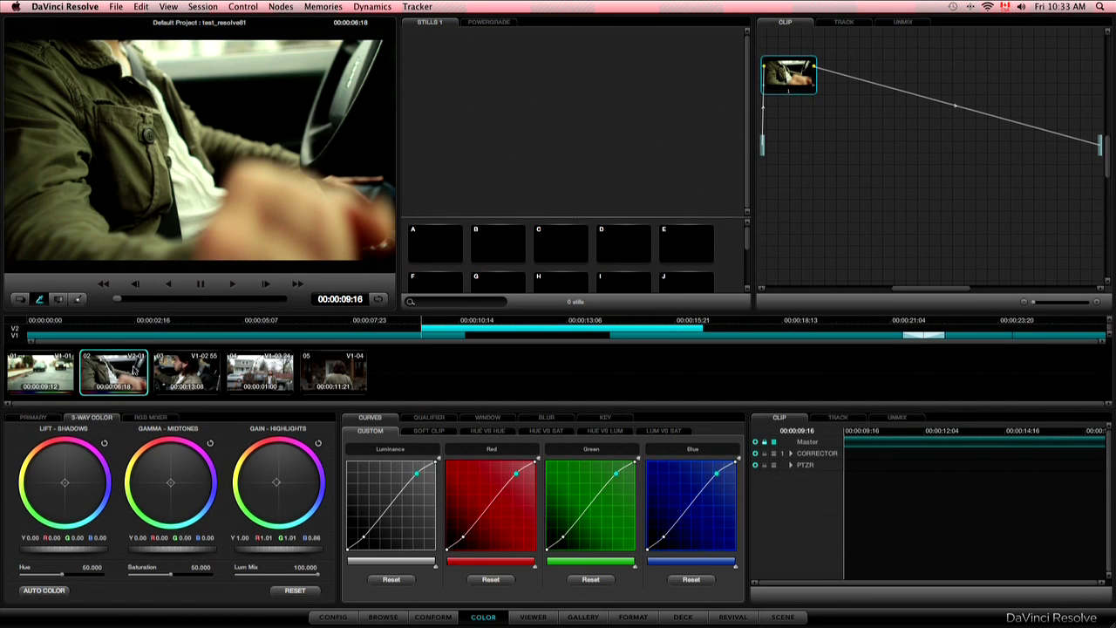
pyautogui.press('Down')
pyautogui.click(248, 376)
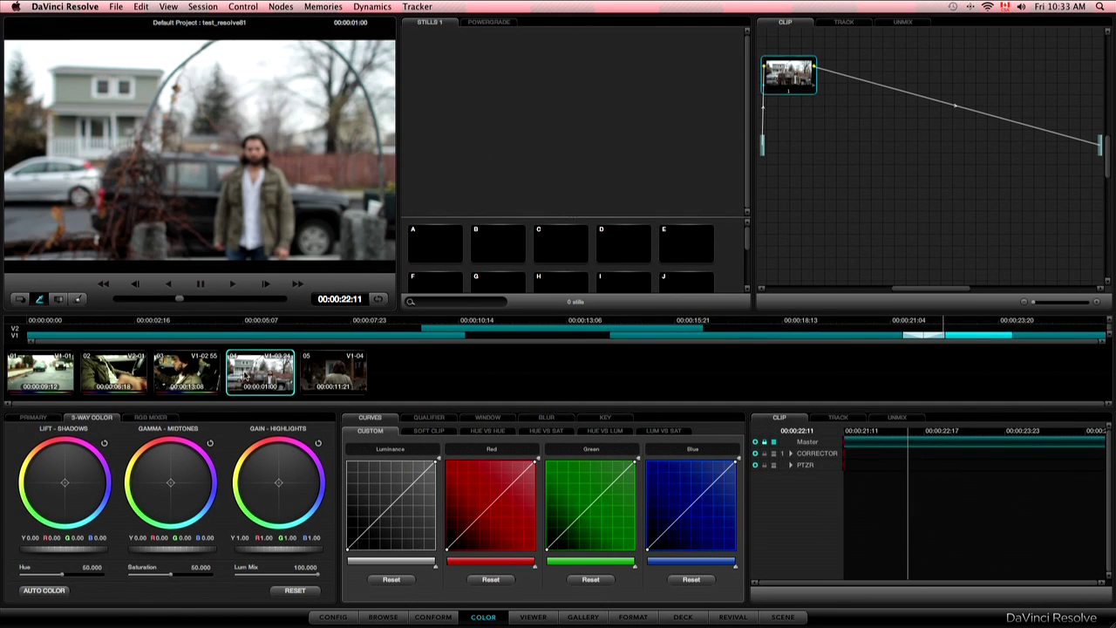
pyautogui.press('Down')
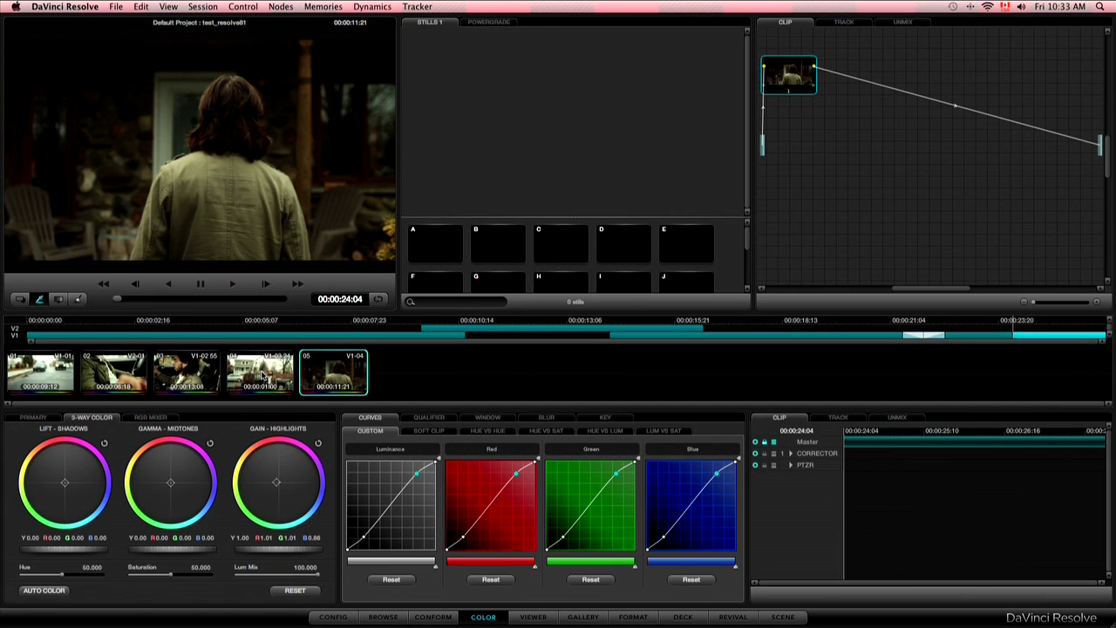
# Save the current project as a new project named test_resolve.
pyautogui.press('super+shift+s')
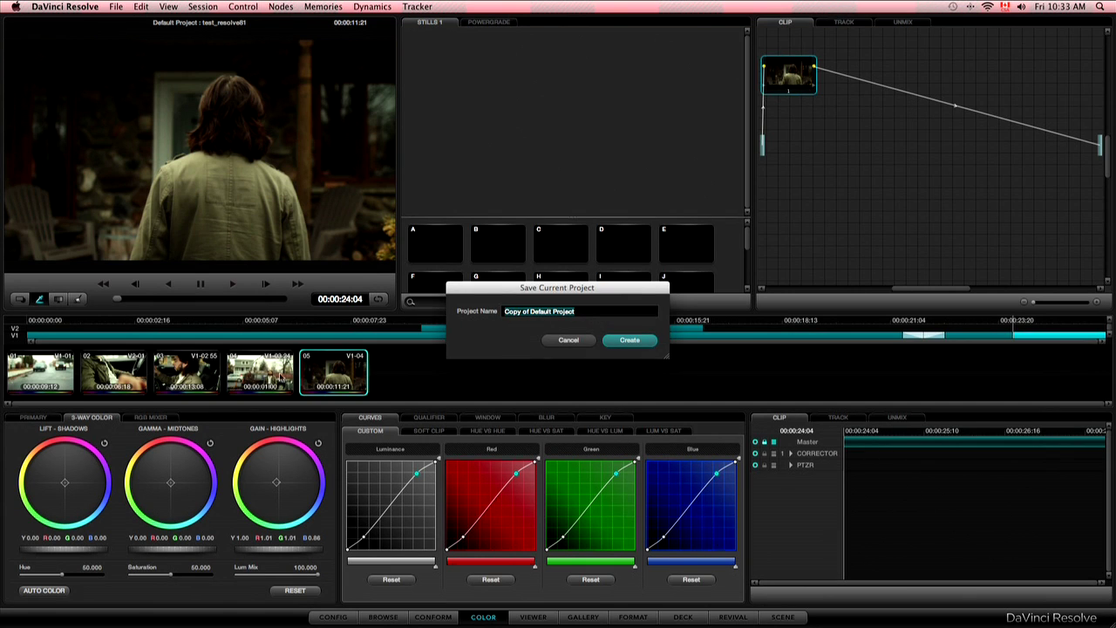
pyautogui.write('test_resolve')
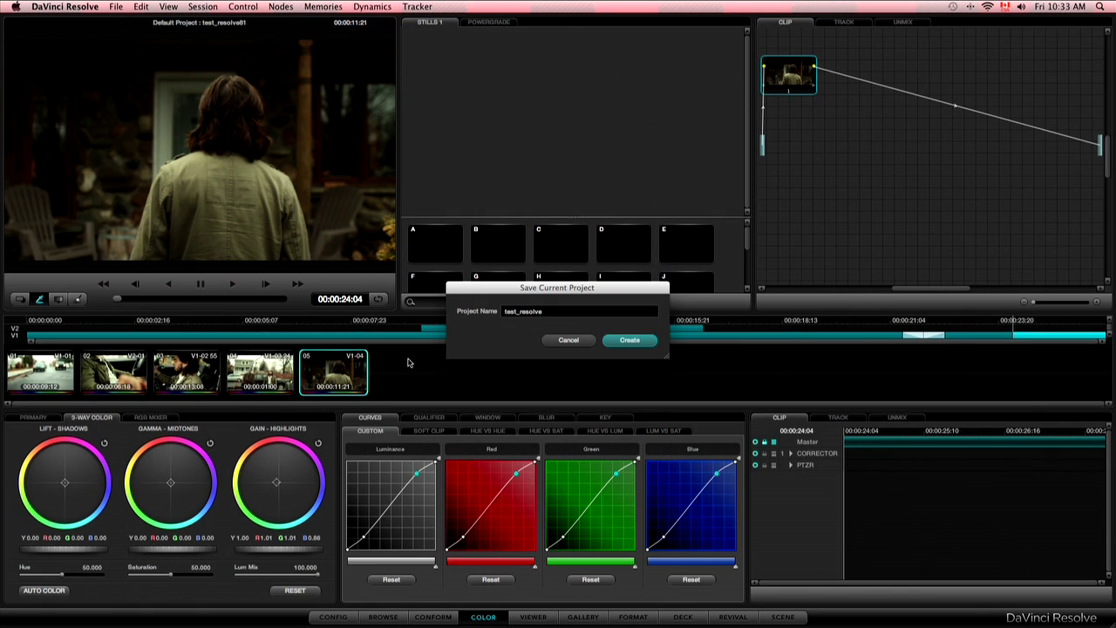
pyautogui.press('Return')
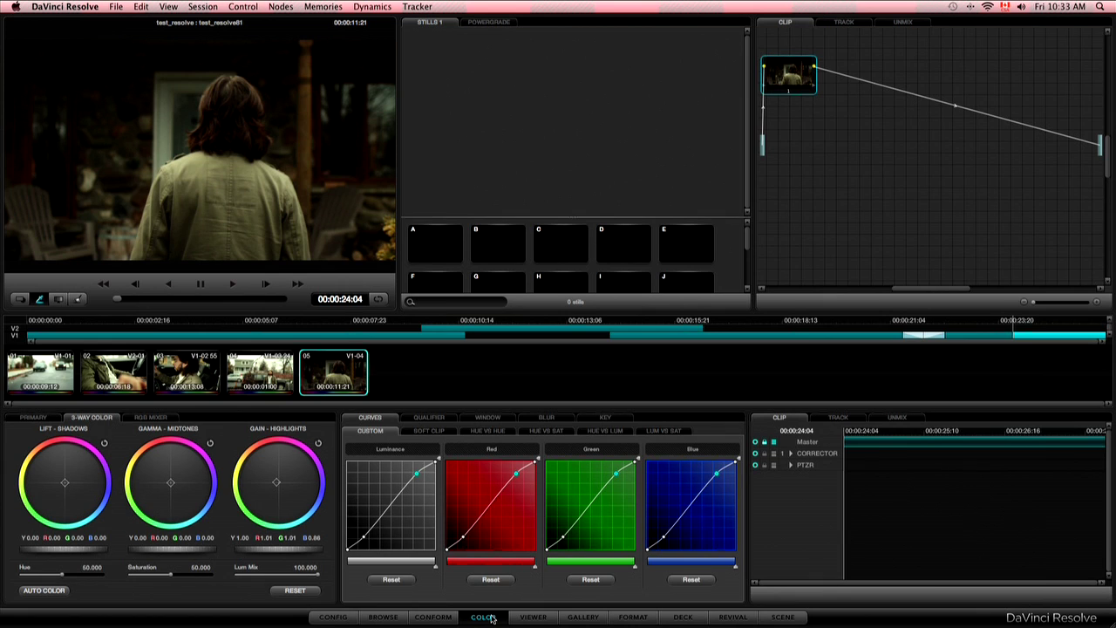
# Set up the render with the FCP XML Round-Trip easy setup and QuickTime Apple ProRes 422 (LT) output.
pyautogui.press('super+r')
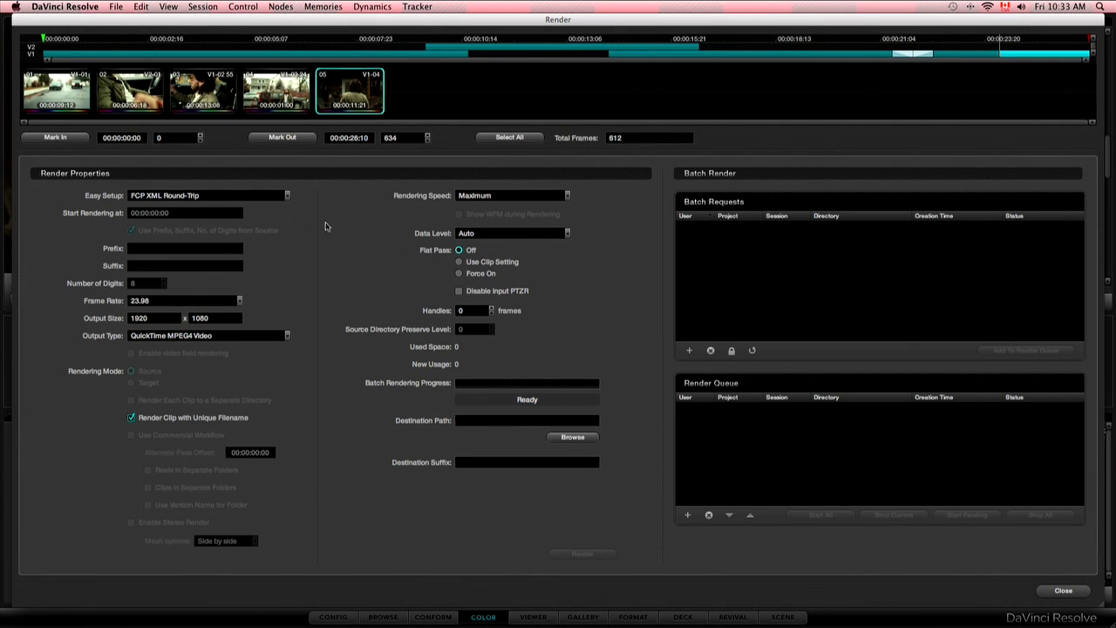
pyautogui.click(241, 195)
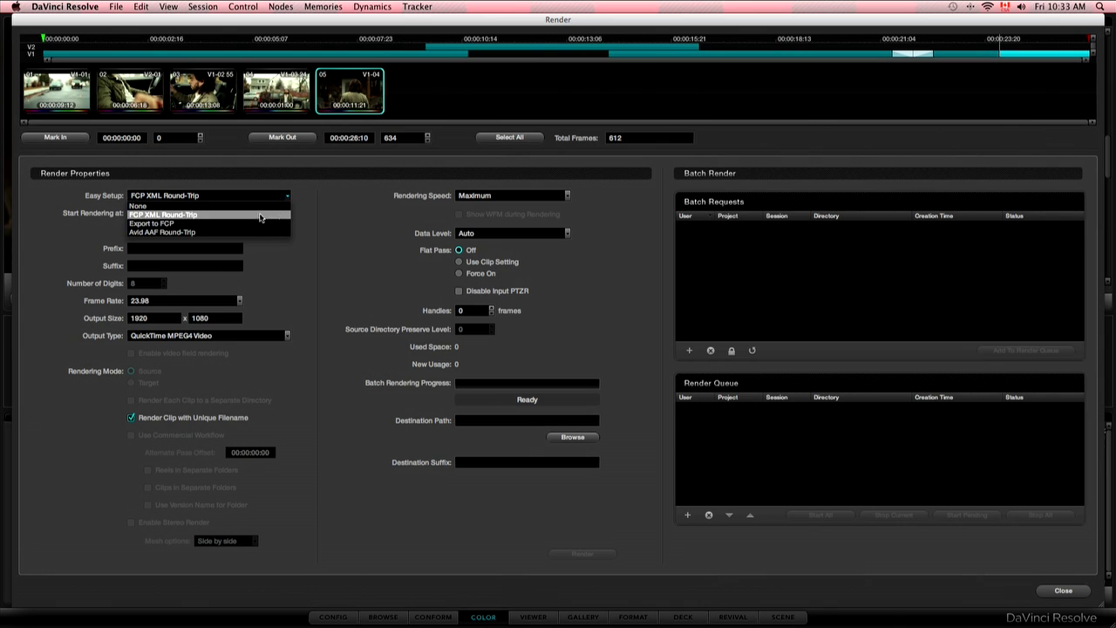
pyautogui.click(332, 208)
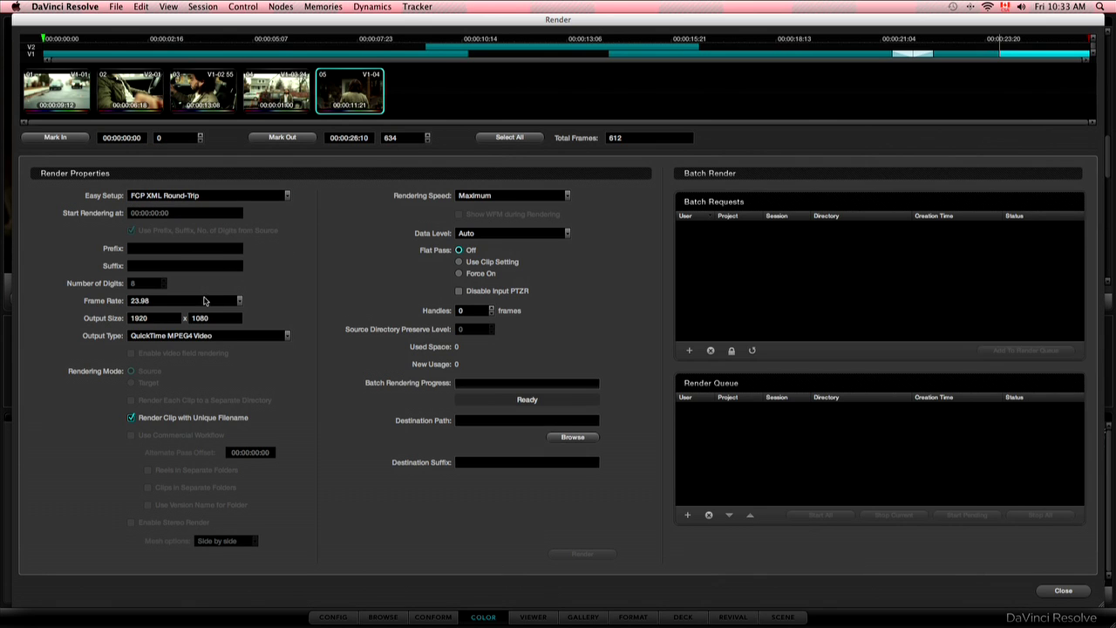
pyautogui.click(220, 340)
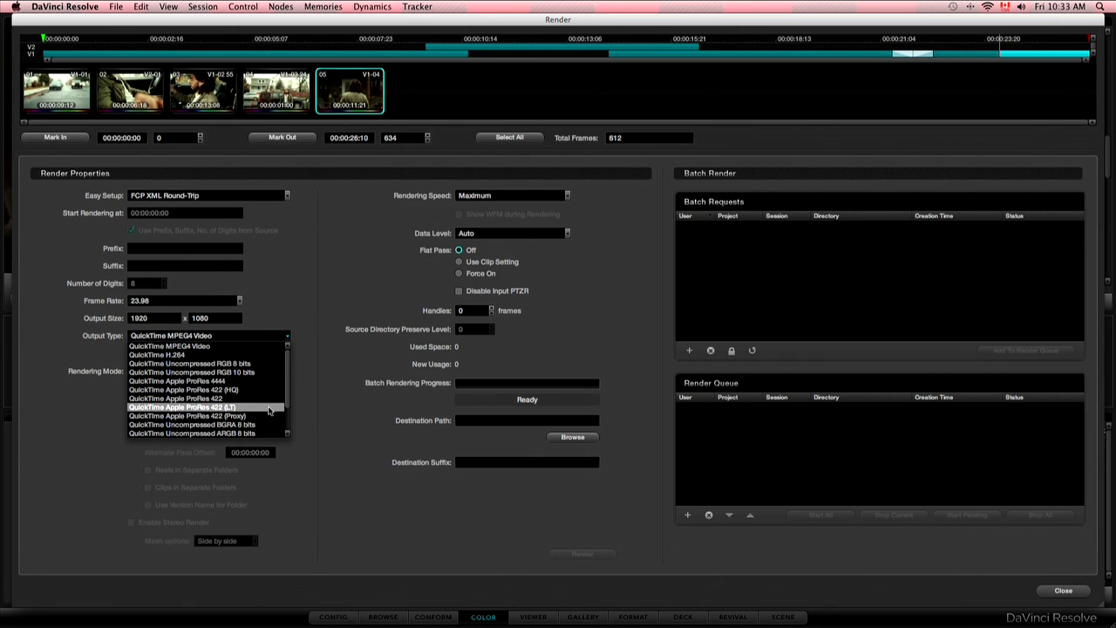
pyautogui.click(269, 408)
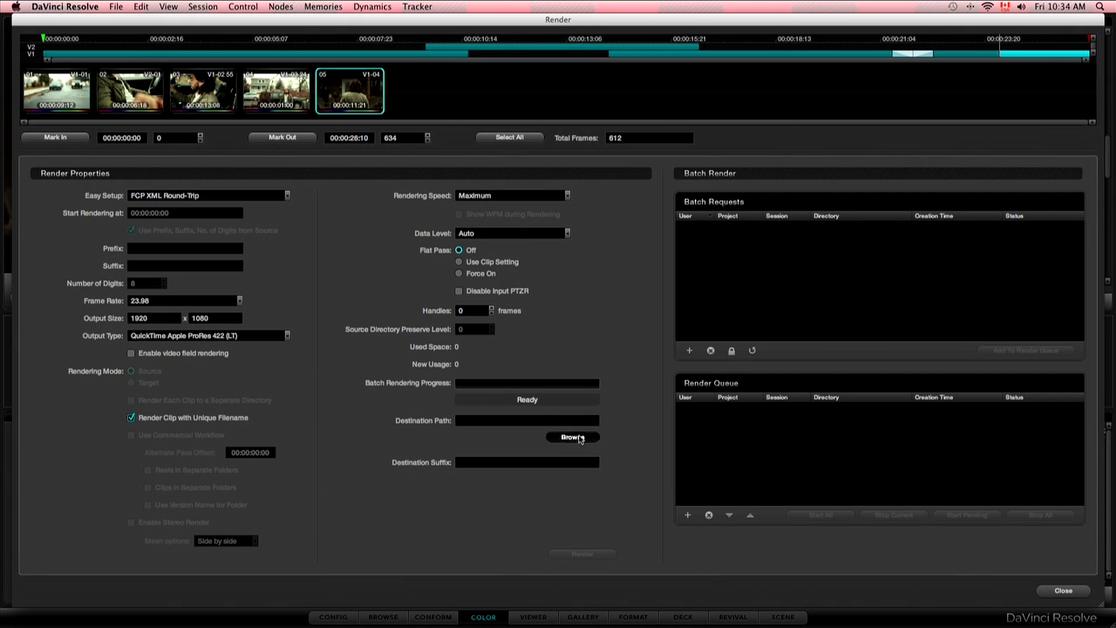
# Set the render destination to a renders subfolder of Projets/media_TEST/test_resolve on the PROMISE PEGASUS volume.
pyautogui.click(572, 436)
pyautogui.doubleClick(530, 237)
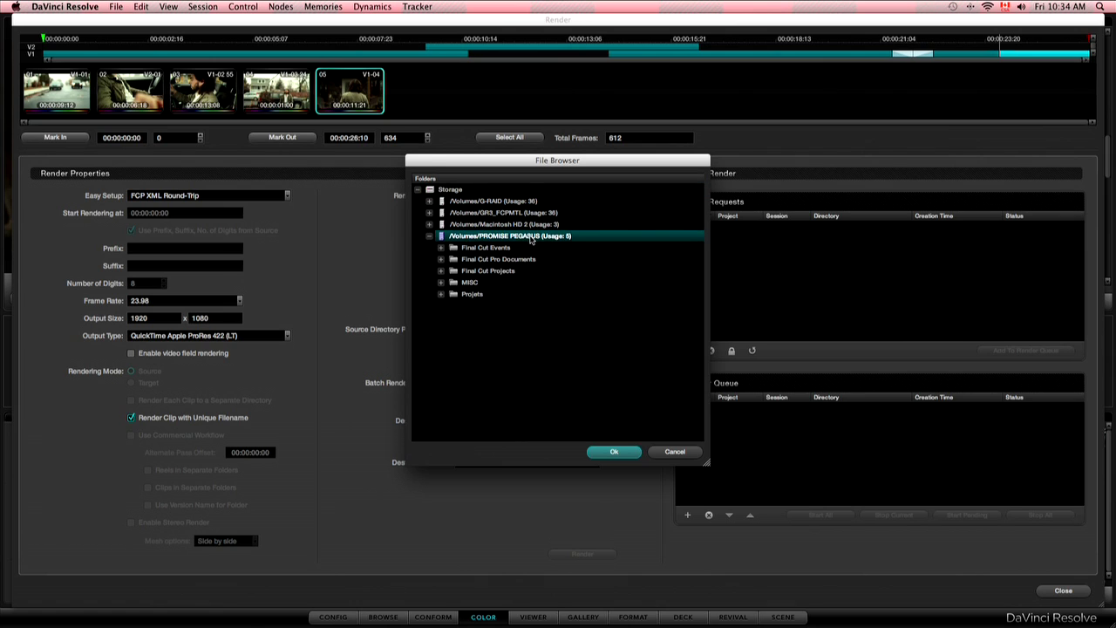
pyautogui.doubleClick(470, 294)
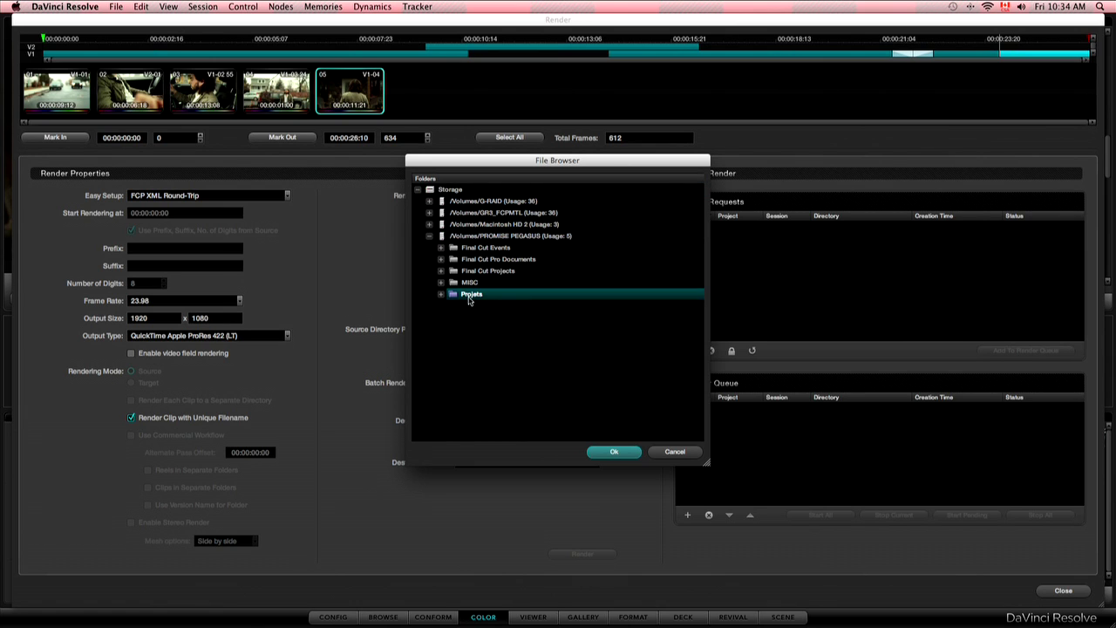
pyautogui.scroll(-2, 477, 403)
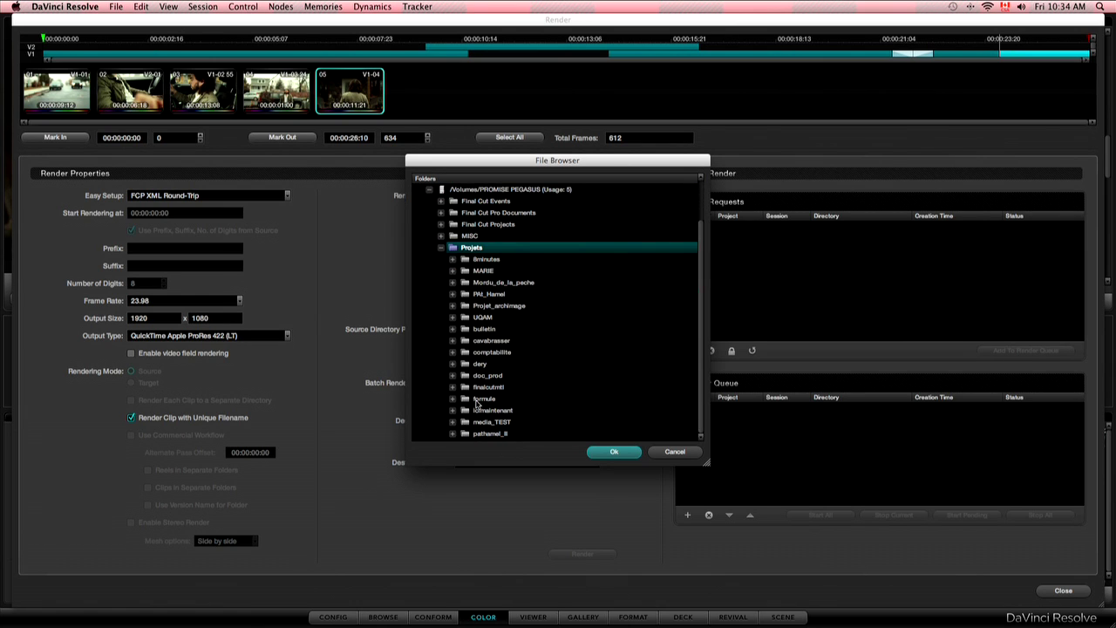
pyautogui.doubleClick(480, 422)
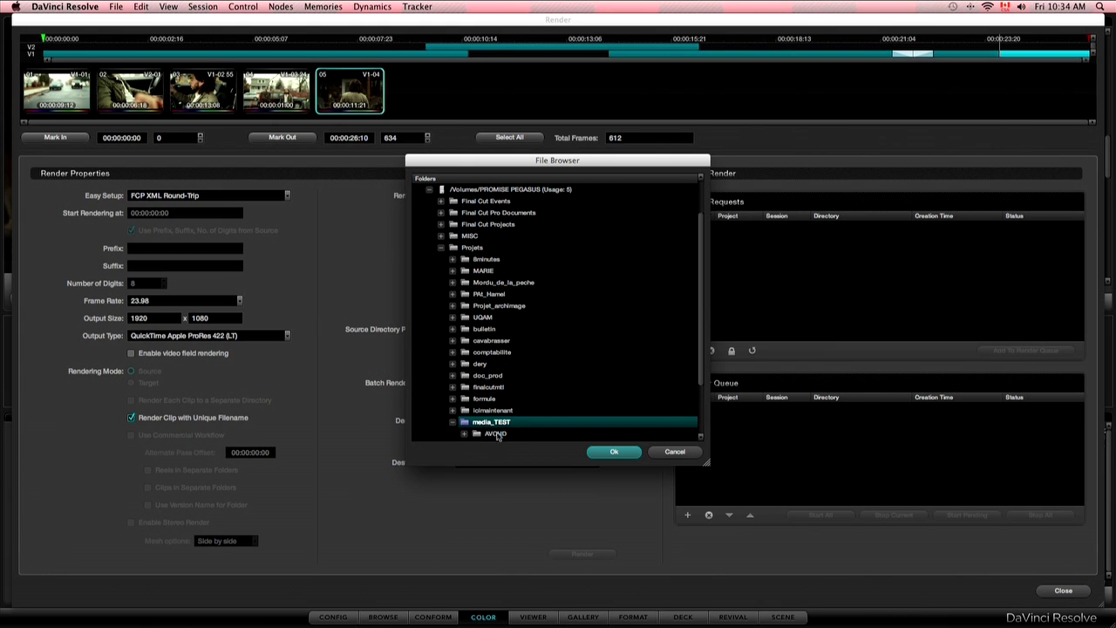
pyautogui.scroll(-3, 497, 436)
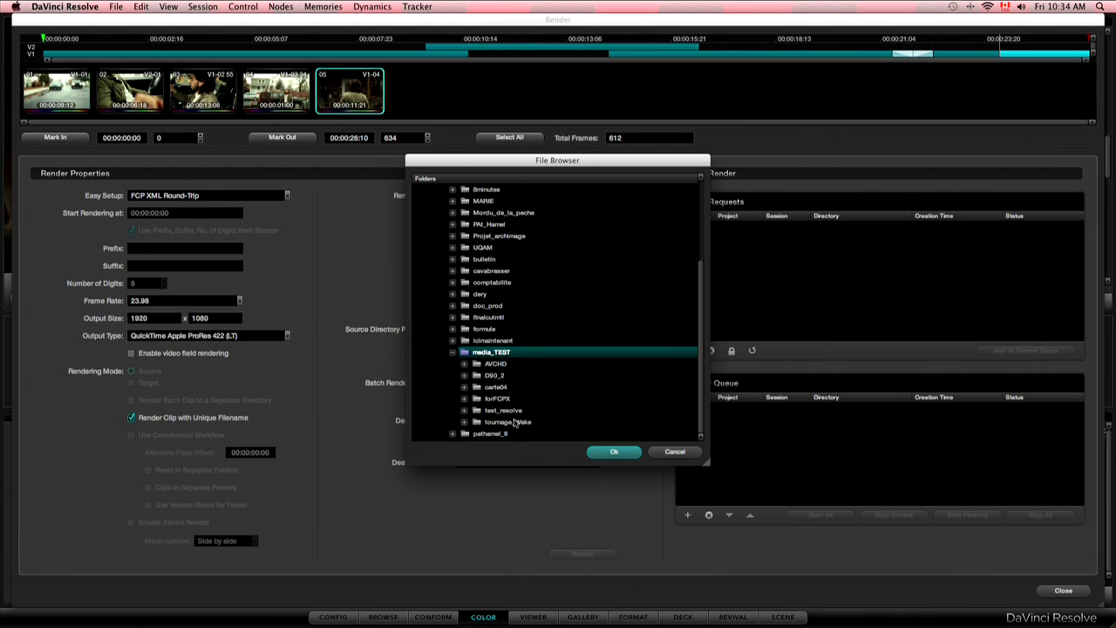
pyautogui.click(510, 410)
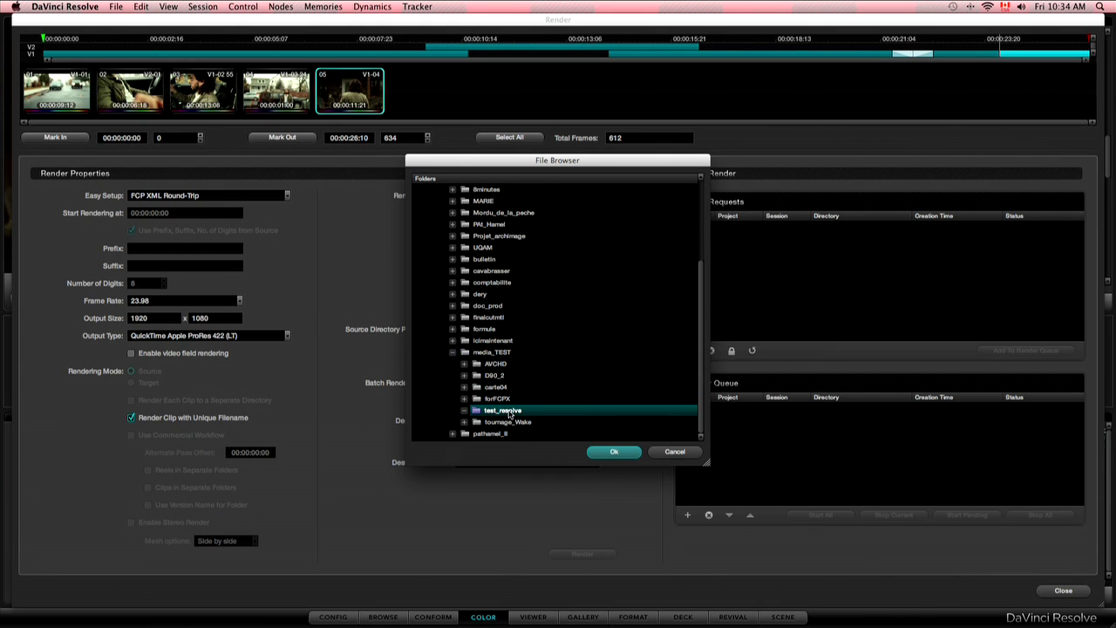
pyautogui.click(610, 451)
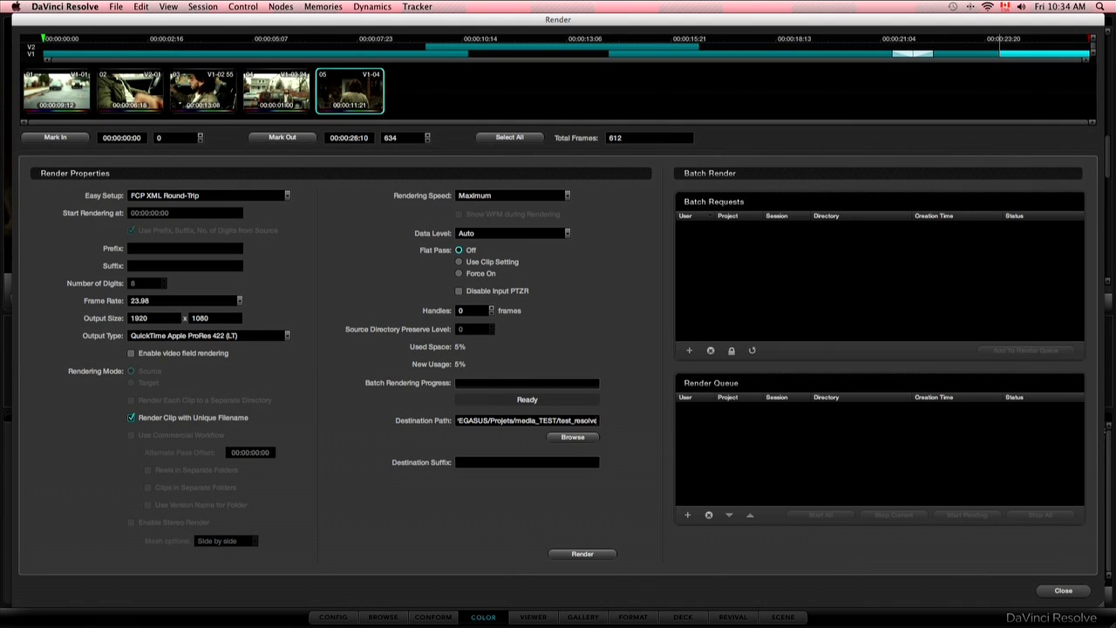
pyautogui.write('/renders')
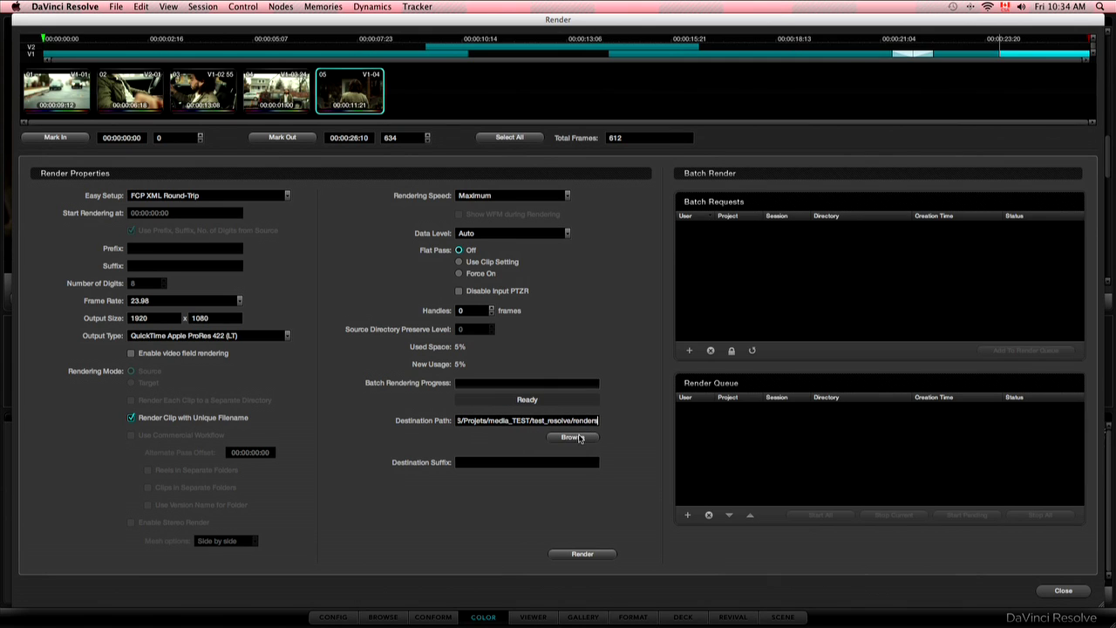
# Render the graded clips and close the render settings once rendering is complete.
pyautogui.click(579, 438)
pyautogui.click(590, 556)
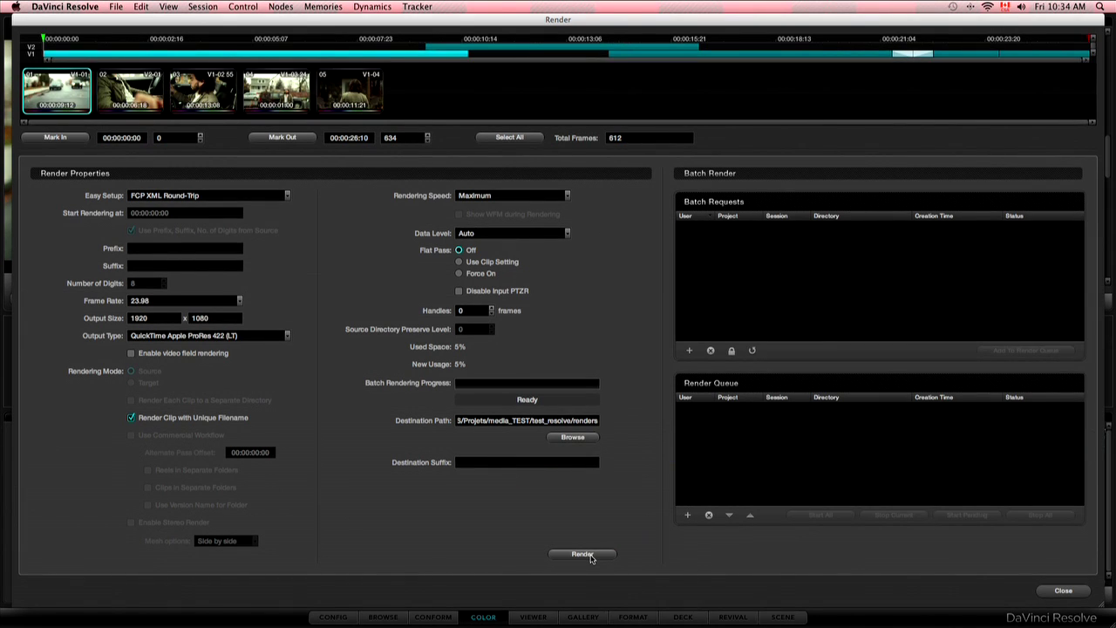
pyautogui.click(1063, 591)
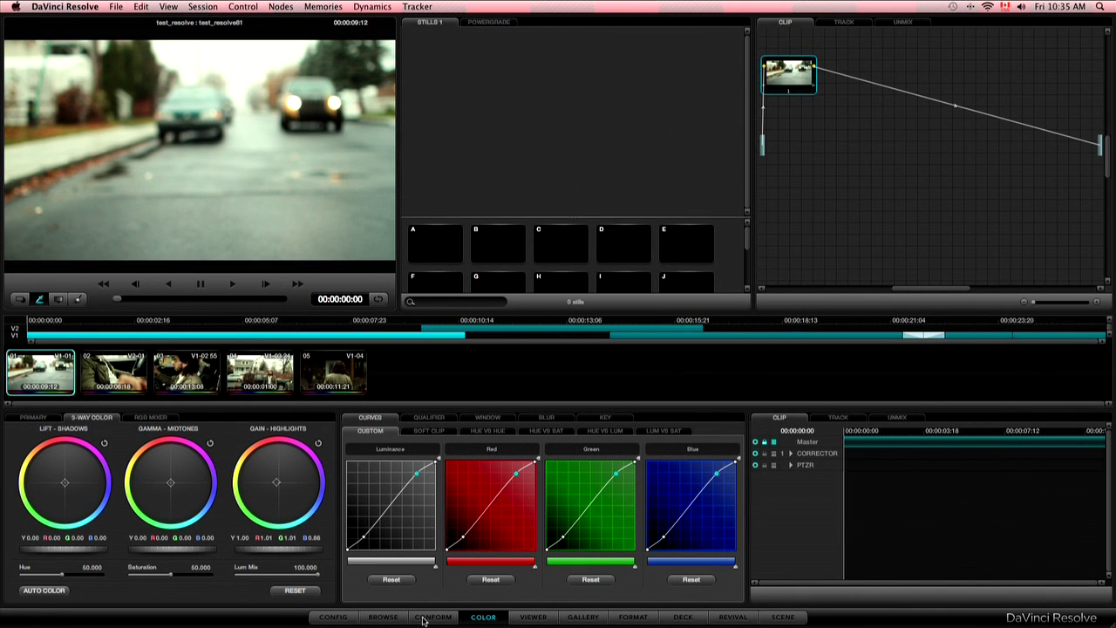
# Reload the test_resolve81 session on the Conform page and export it as FCP X XML named test_resolve81 (Resolve) in the test_resolve folder.
pyautogui.click(433, 616)
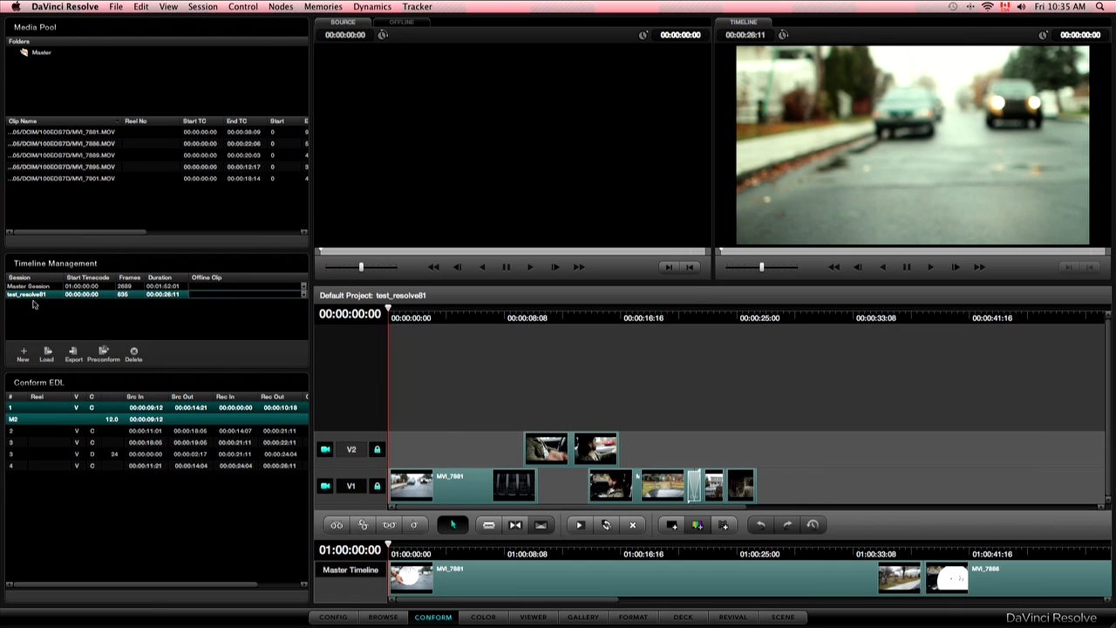
pyautogui.doubleClick(33, 288)
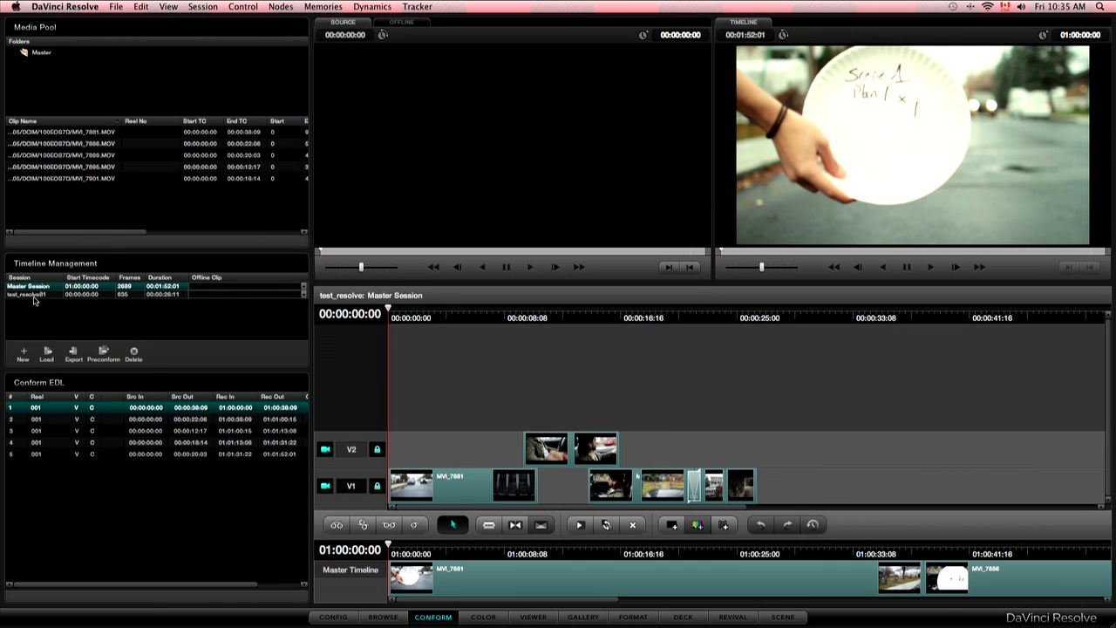
pyautogui.doubleClick(33, 295)
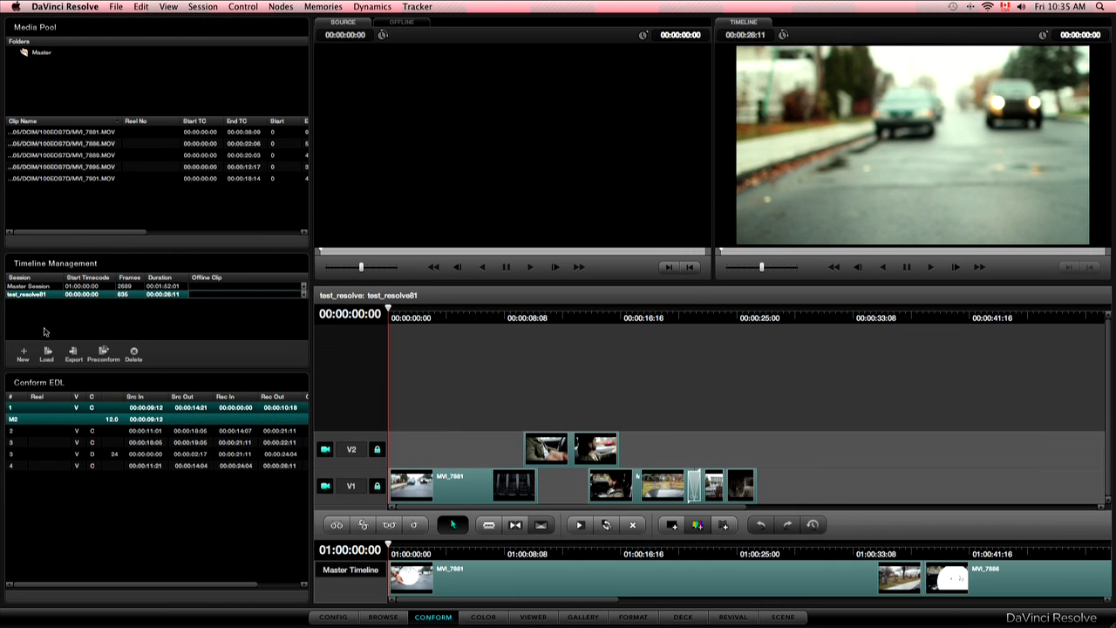
pyautogui.click(74, 353)
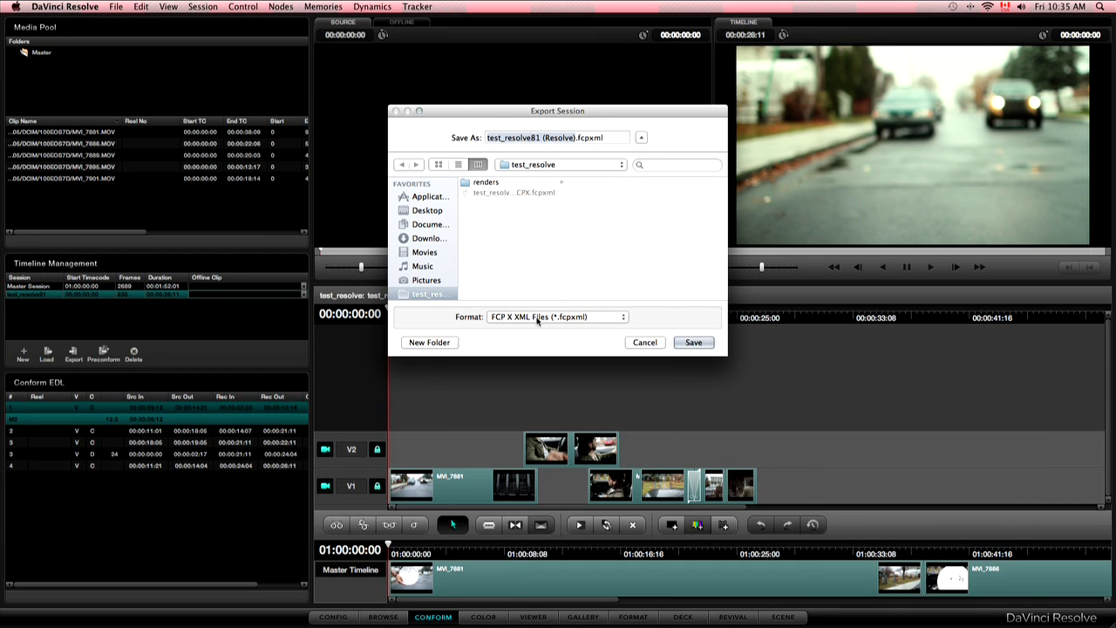
pyautogui.click(694, 343)
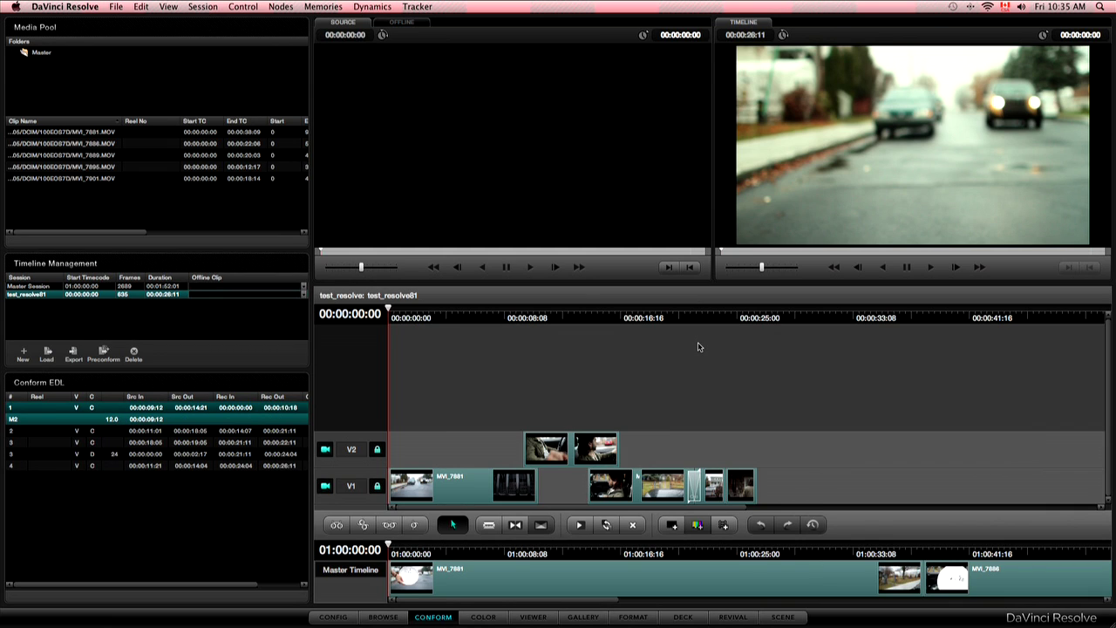
# Quit DaVinci Resolve and launch Final Cut Pro.
pyautogui.press('super+q')
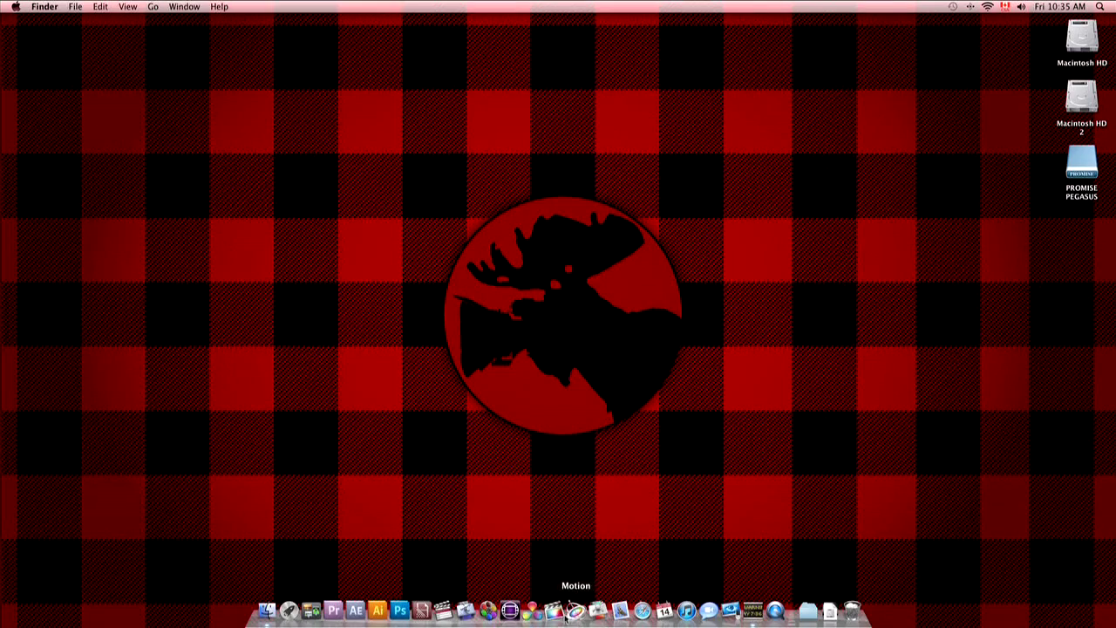
pyautogui.click(555, 610)
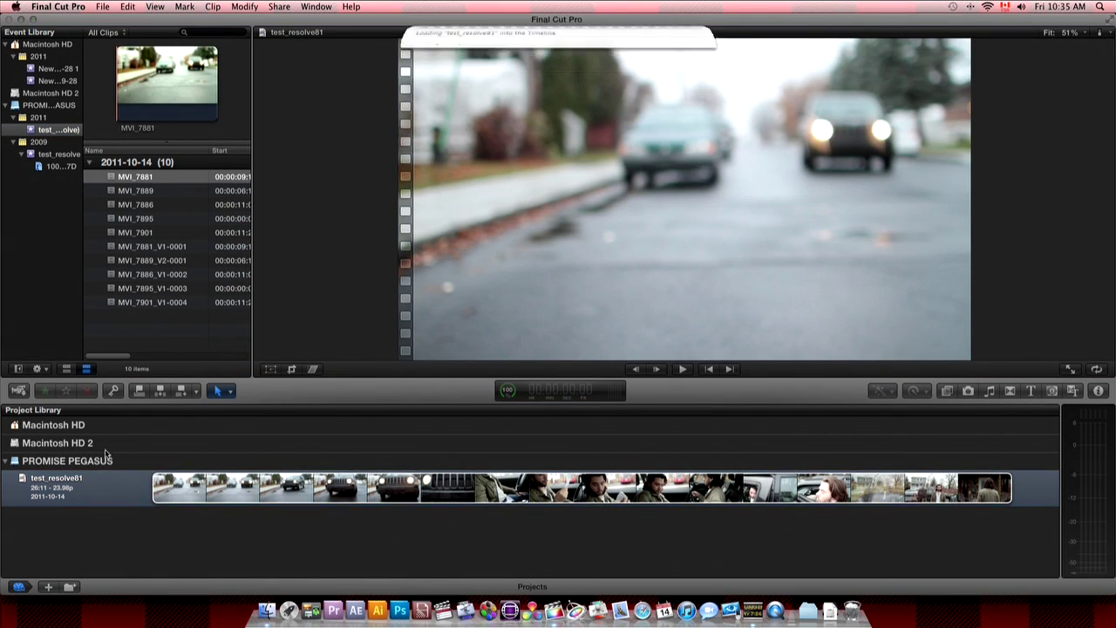
# Import test_resolve81 (Resolve).fcpxml with PROMISE PEGASUS as the storage location, and open the imported project in the timeline.
pyautogui.click(102, 7)
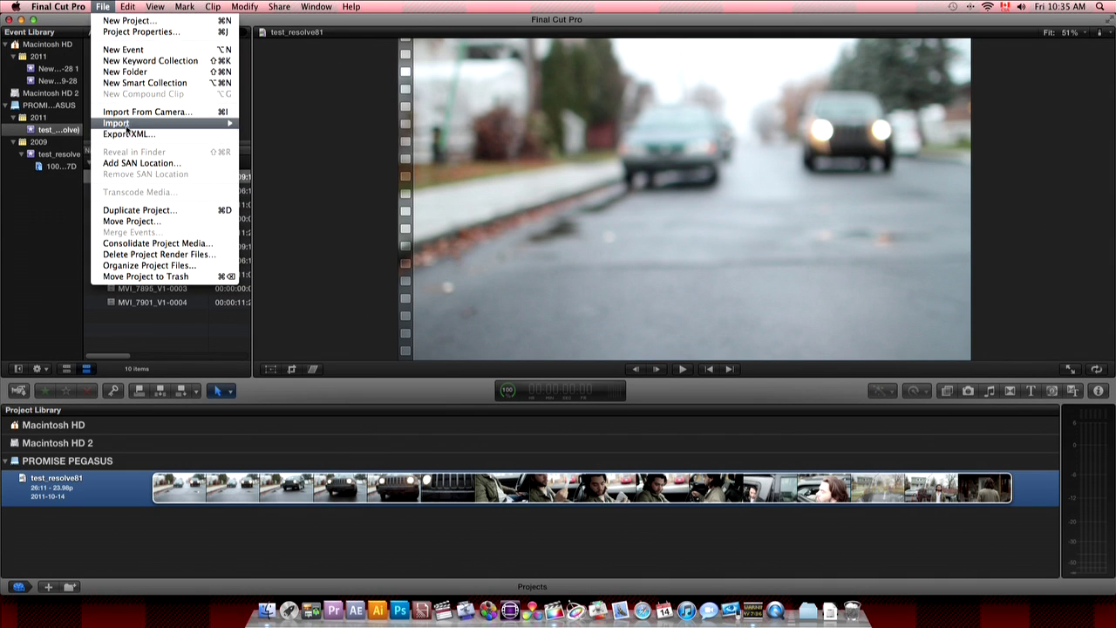
pyautogui.moveTo(138, 127)
pyautogui.click(262, 167)
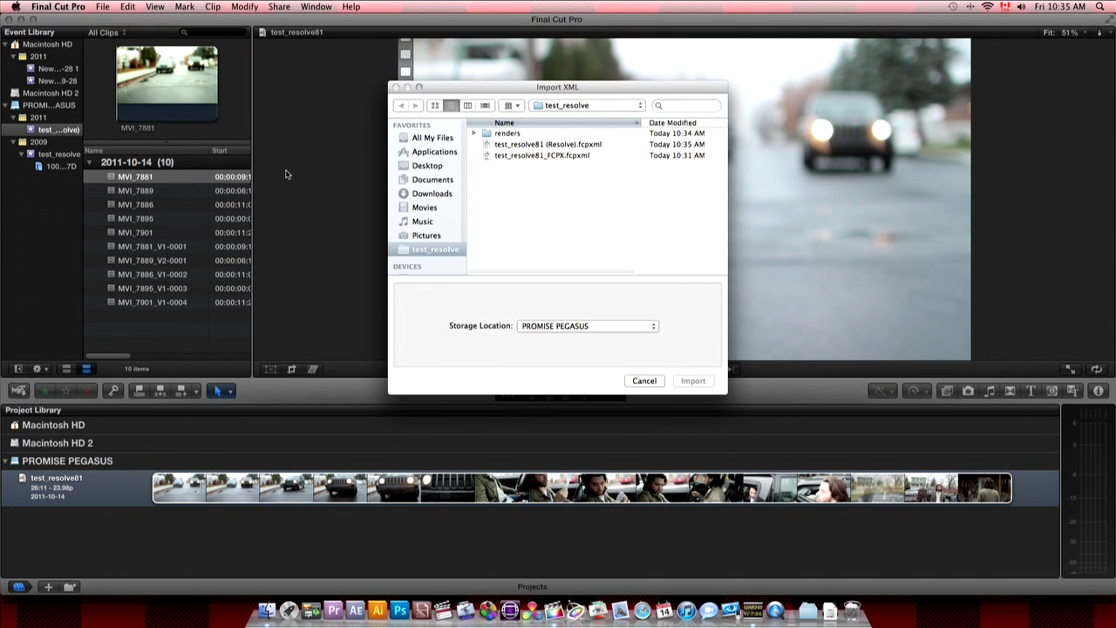
pyautogui.click(535, 145)
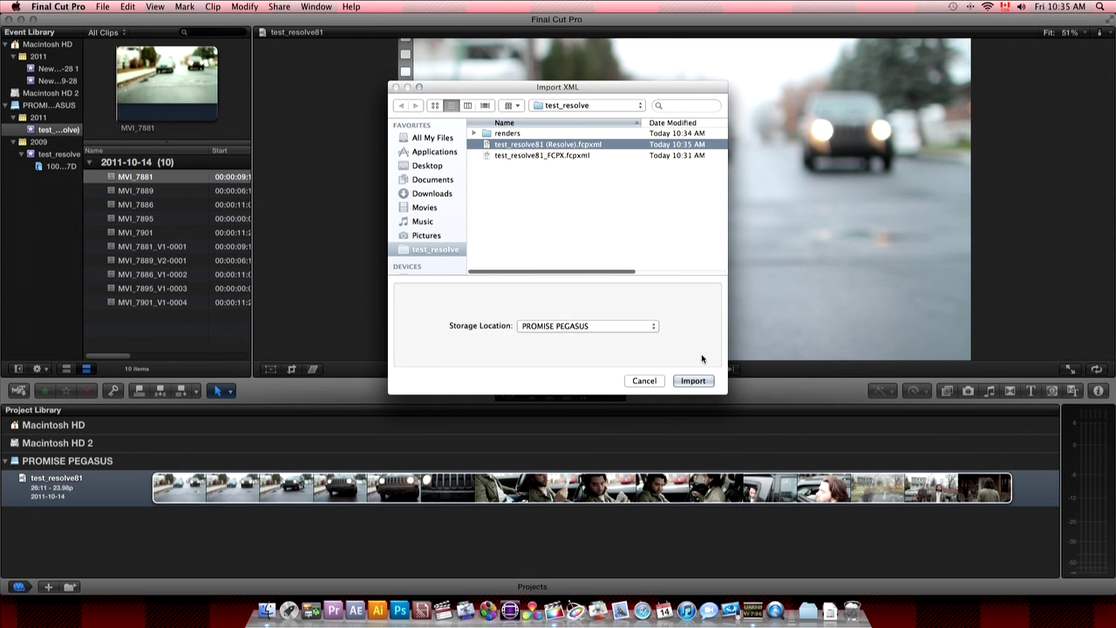
pyautogui.click(693, 381)
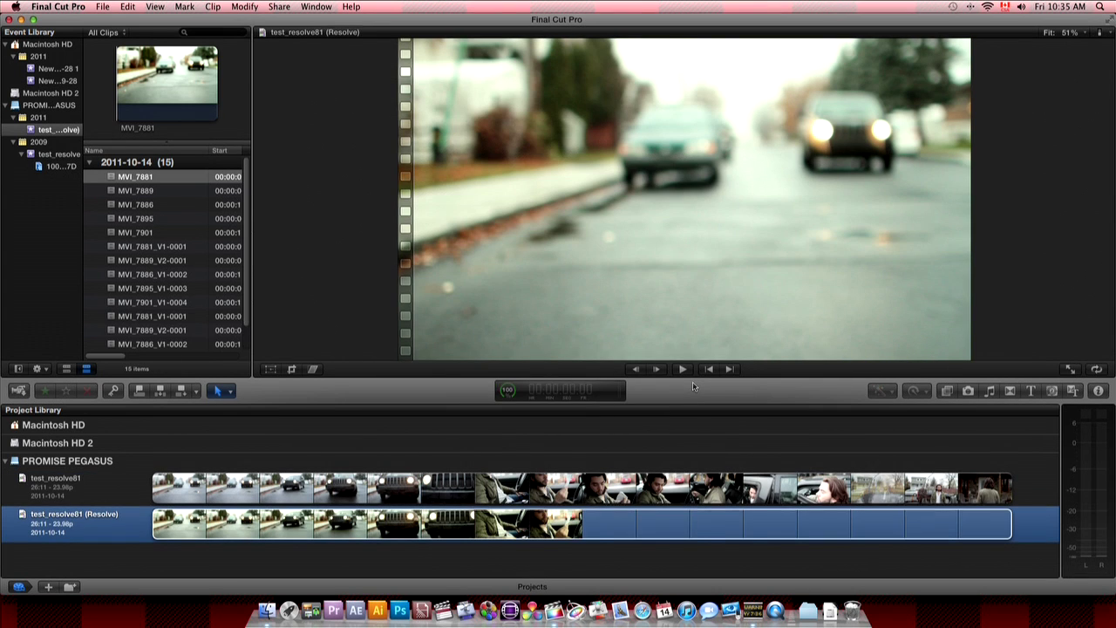
pyautogui.doubleClick(198, 524)
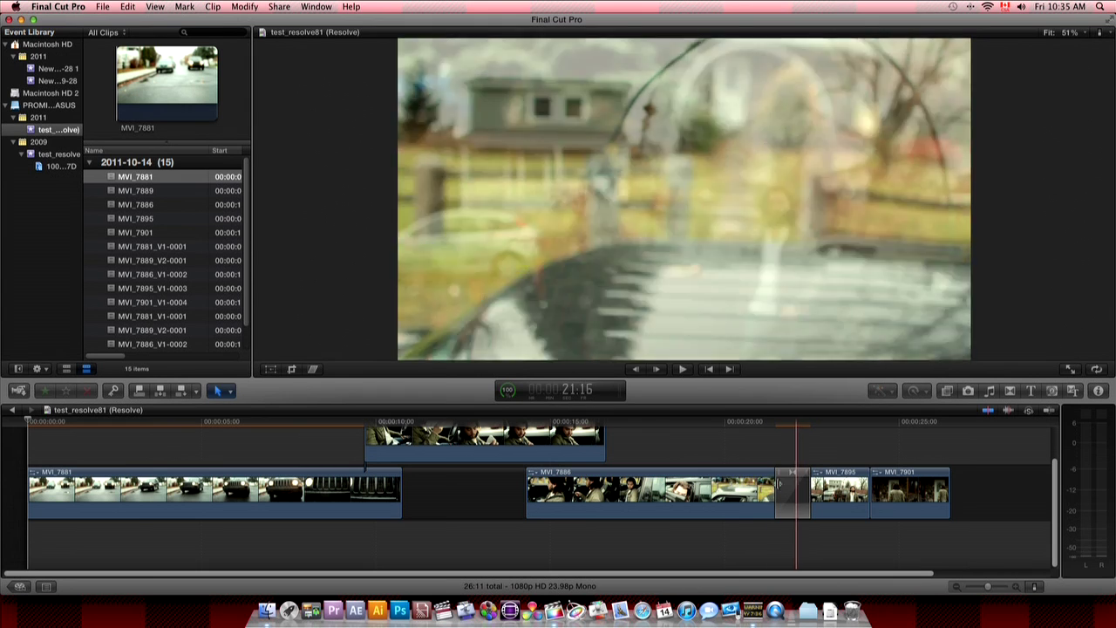
# Play back the imported timeline to check the graded clips, including the transition between MVI_7886 and MVI_7895 and the final clip MVI_7901.
pyautogui.click(290, 495)
pyautogui.press('space')
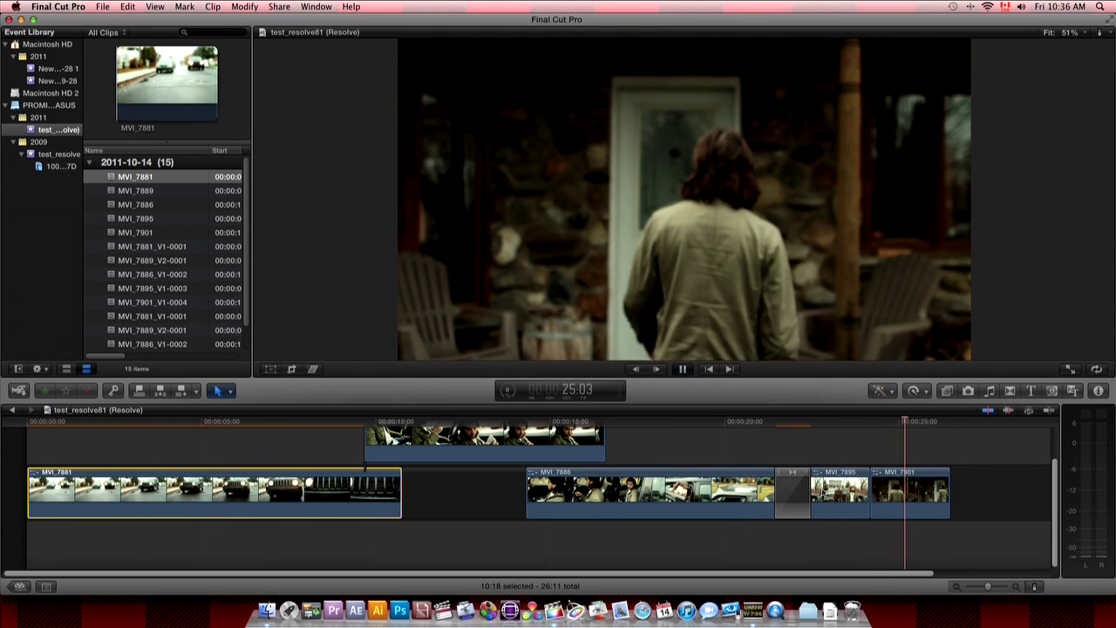
pyautogui.press('space')
pyautogui.click(793, 496)
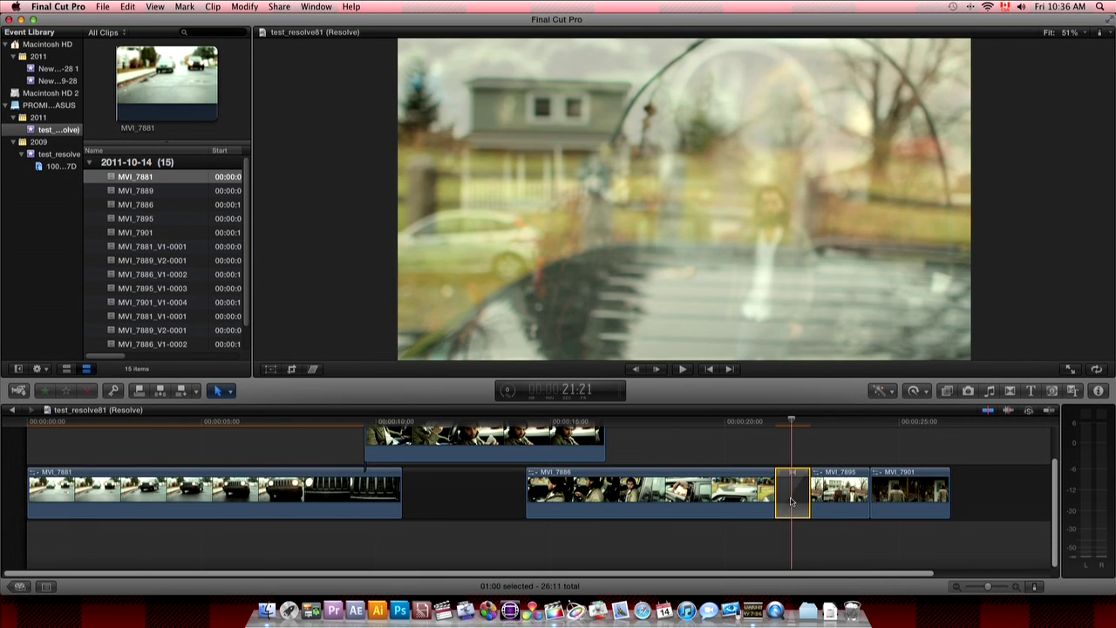
pyautogui.click(837, 497)
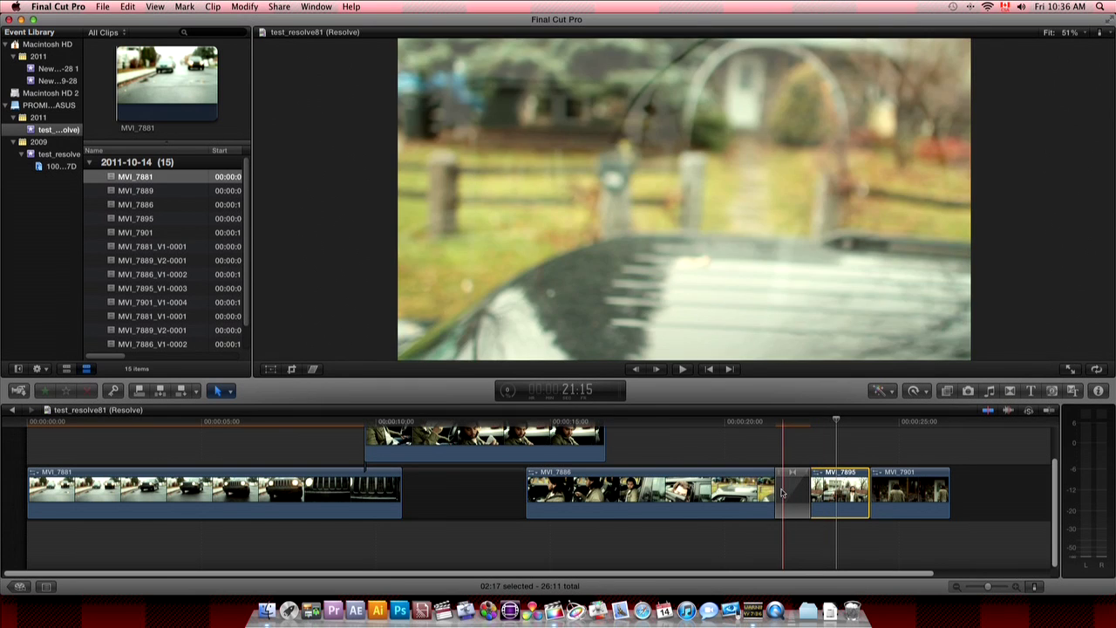
pyautogui.click(929, 487)
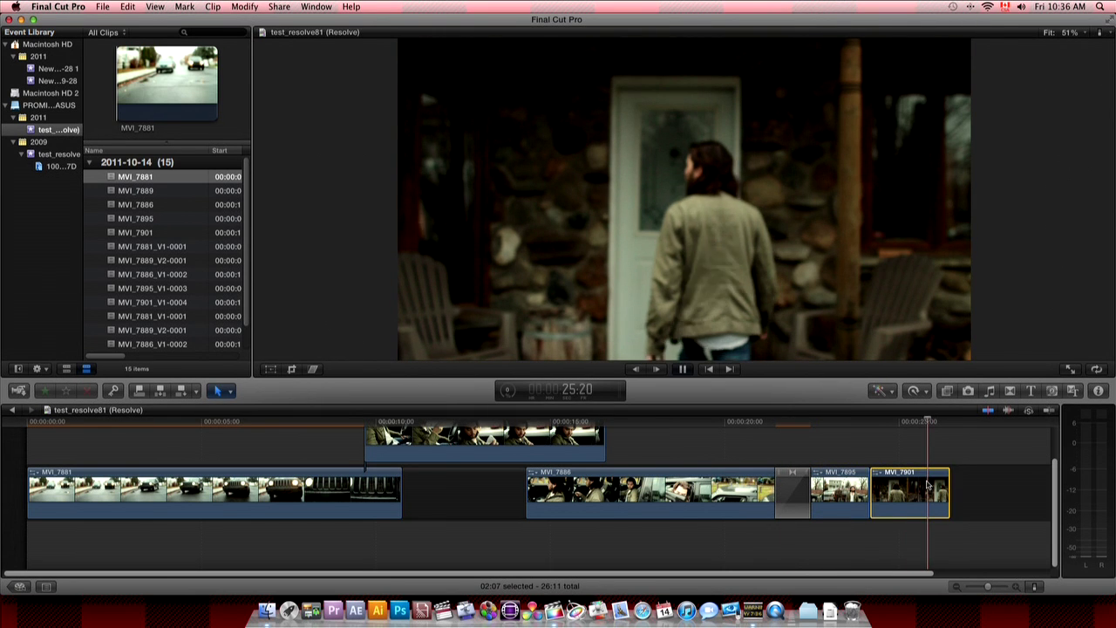
pyautogui.press('space')
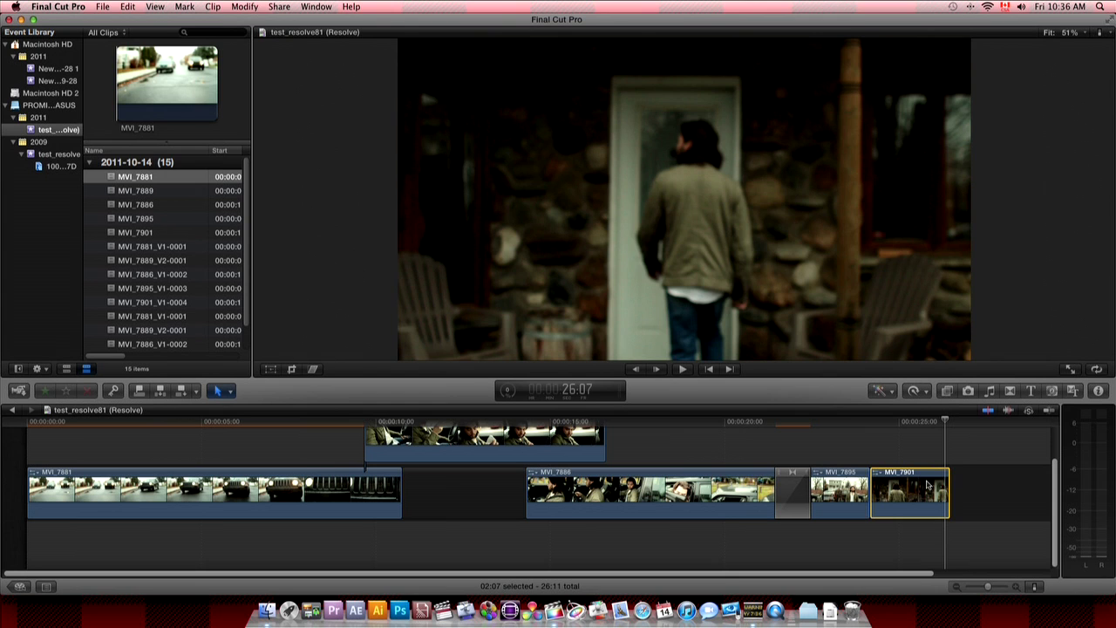
# Trim the start of MVI_7895 at its transition from MVI_7886 using the Precision Editor, and hide Final Cut Pro.
pyautogui.doubleClick(790, 478)
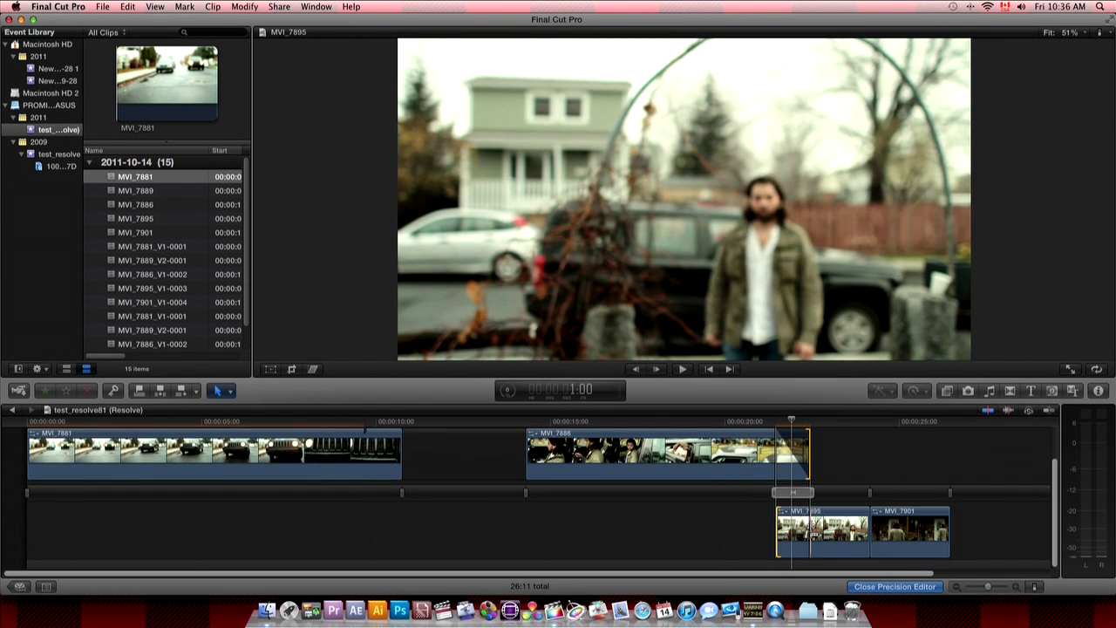
pyautogui.press('Escape')
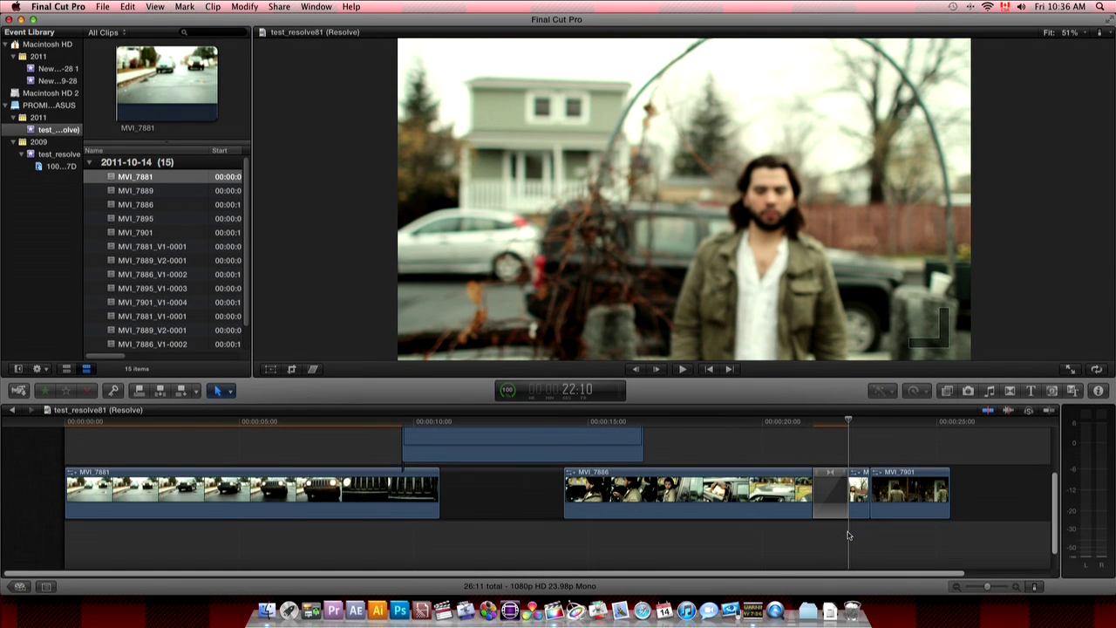
pyautogui.scroll(3, 833, 508)
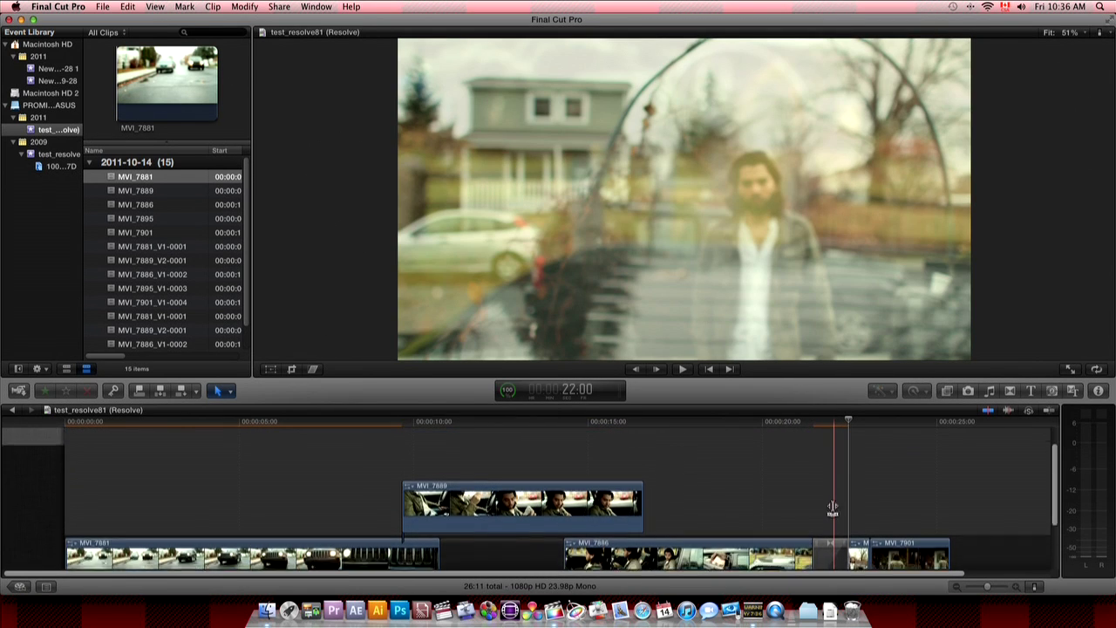
pyautogui.scroll(-3, 832, 508)
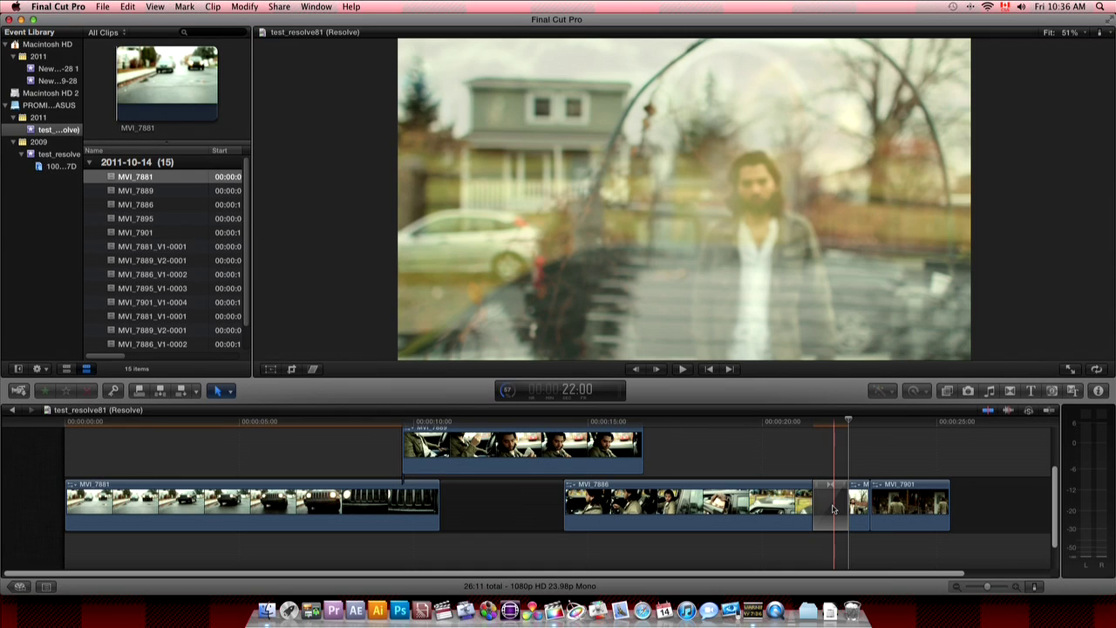
pyautogui.press('super+h')
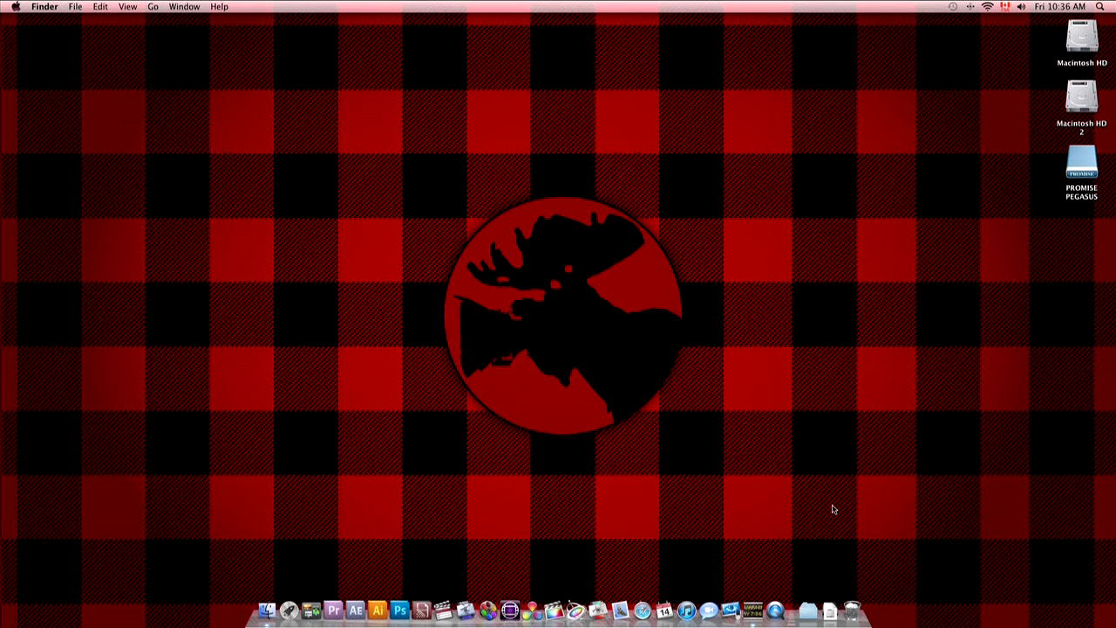